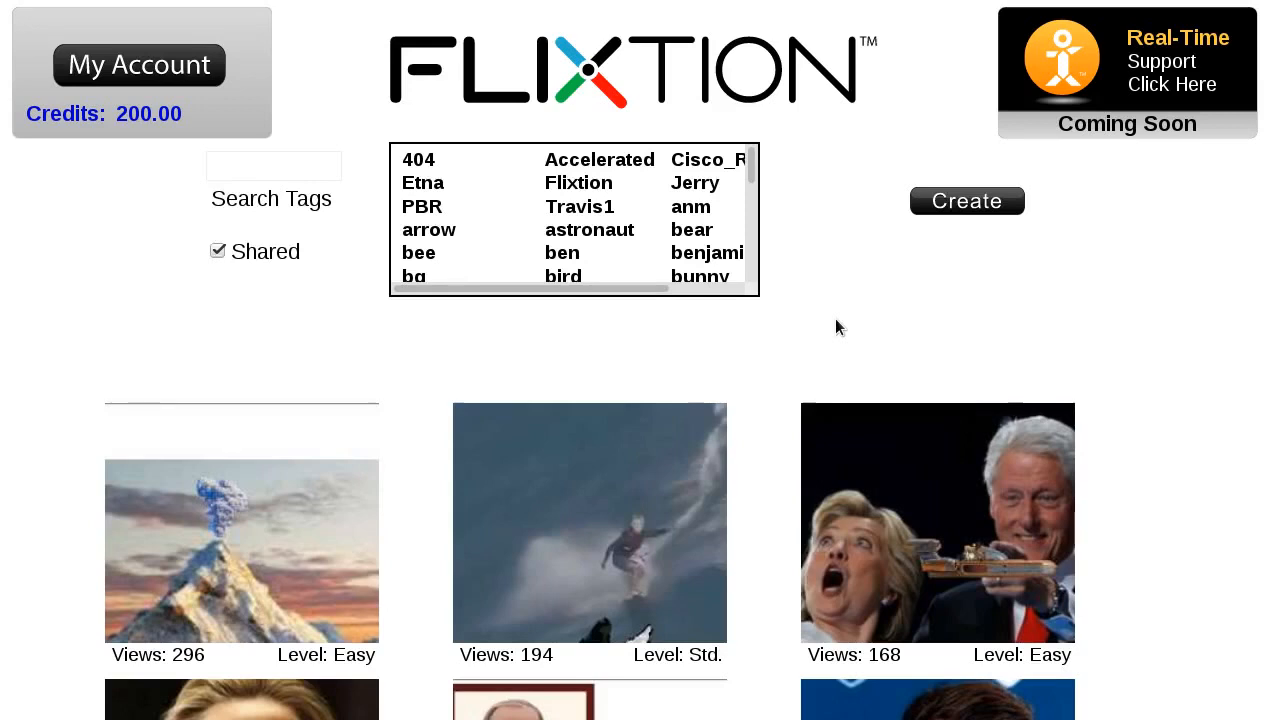
# - Start a new animation from the Flixtion home page to get a blank canvas
pyautogui.click(966, 200)
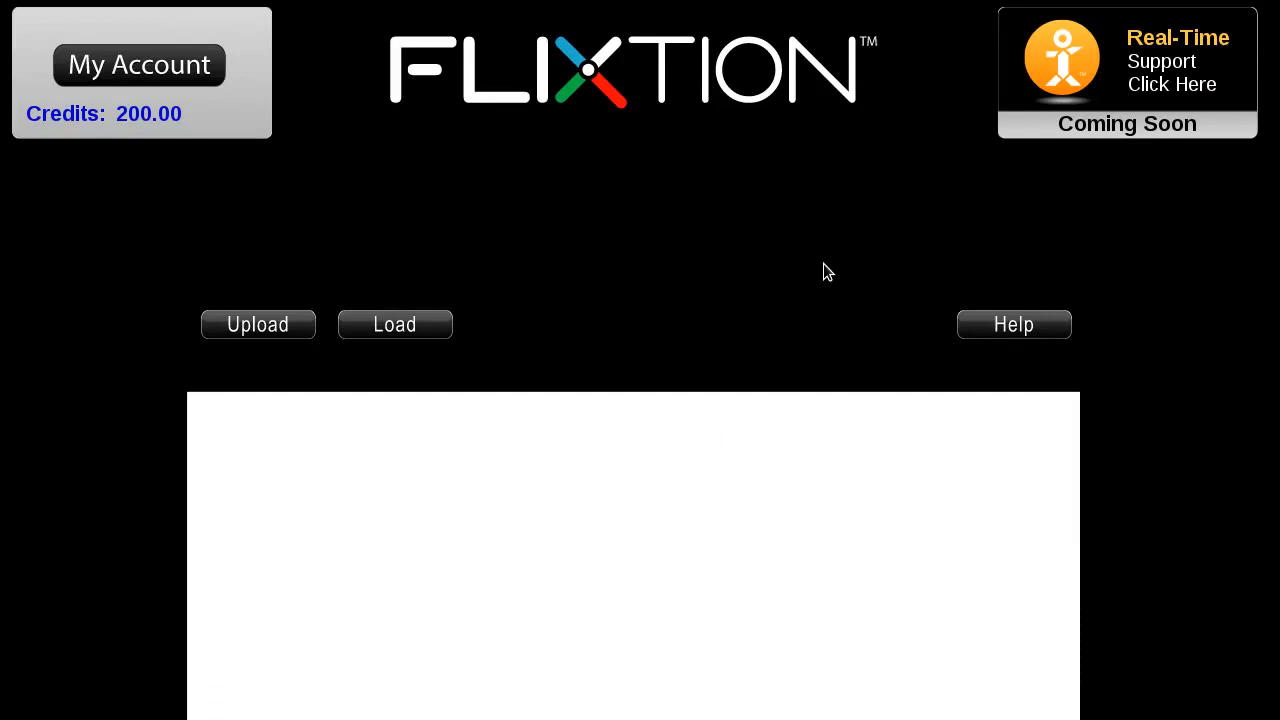
# - Search cloud files by the tag 'comm' and load the vgc/comm communication collage as the background
pyautogui.click(418, 326)
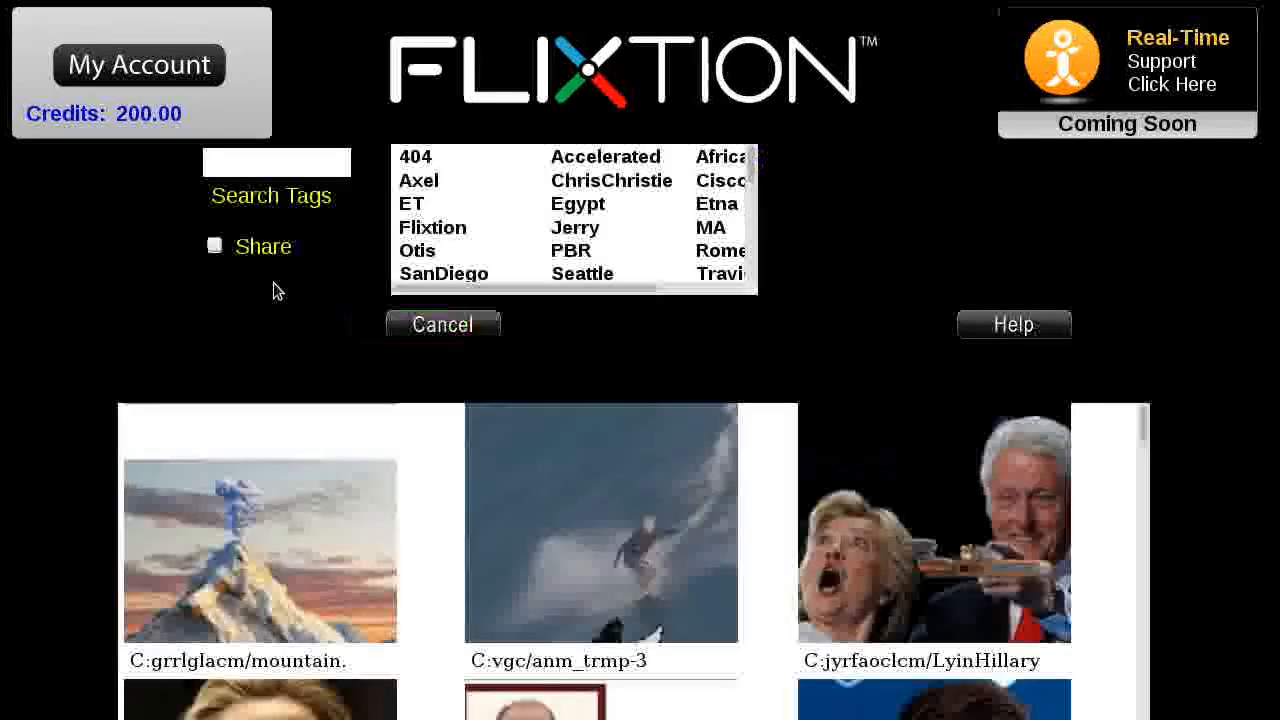
pyautogui.click(276, 166)
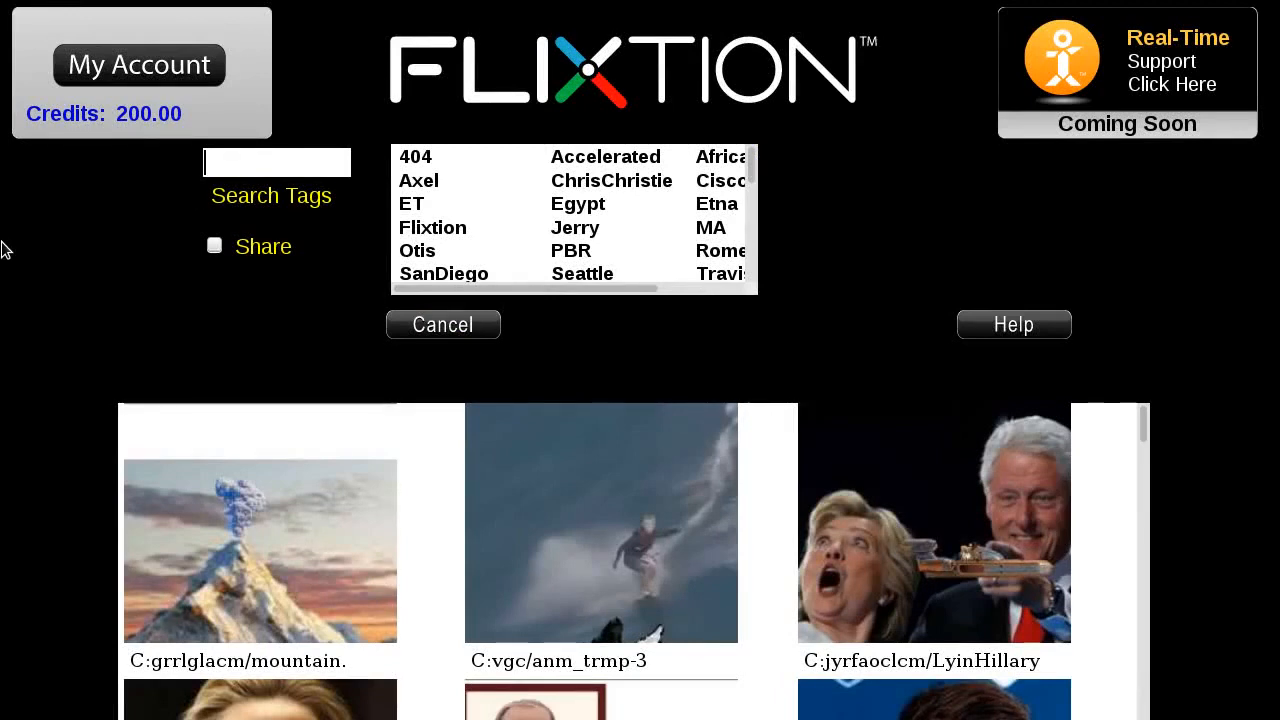
pyautogui.write('comm')
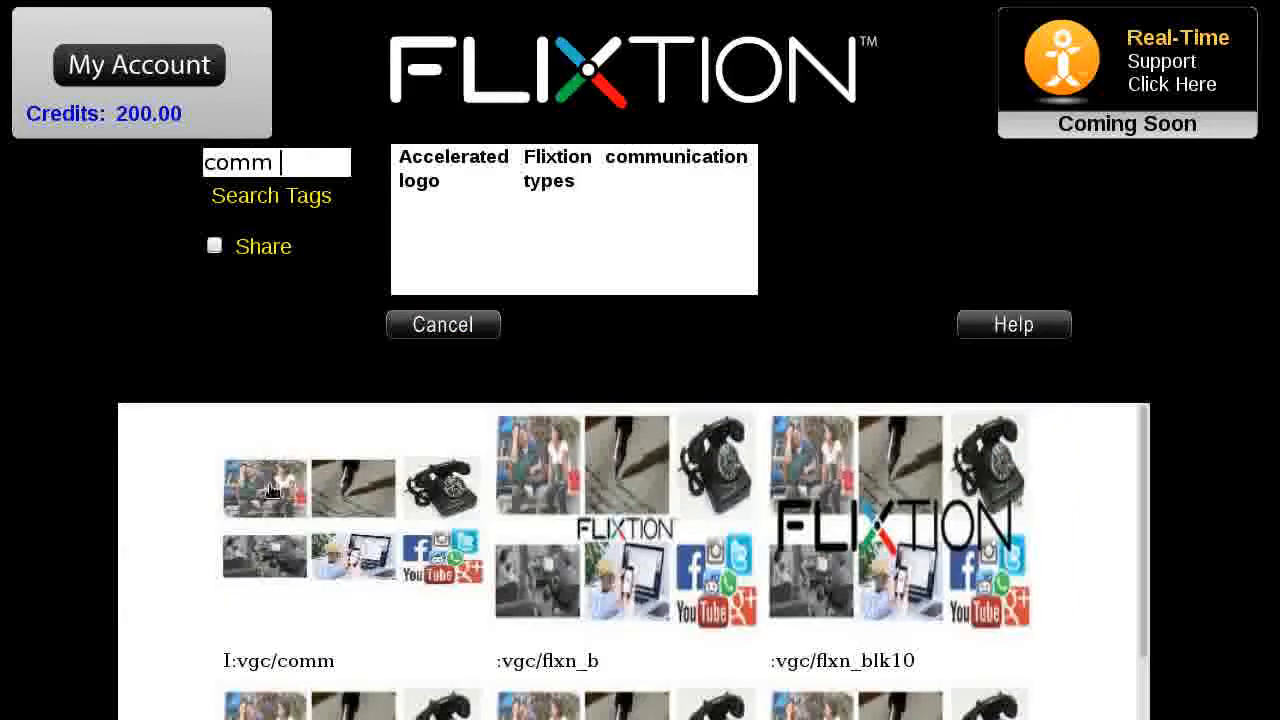
pyautogui.click(271, 491)
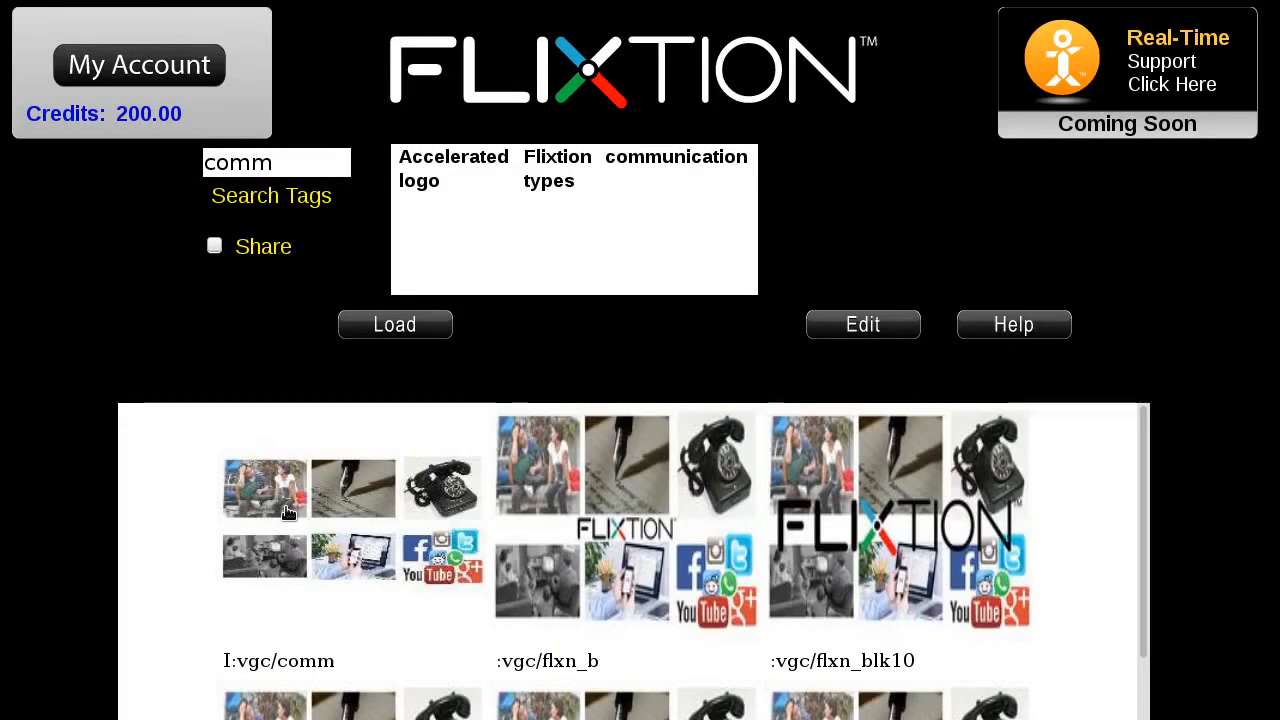
pyautogui.click(286, 508)
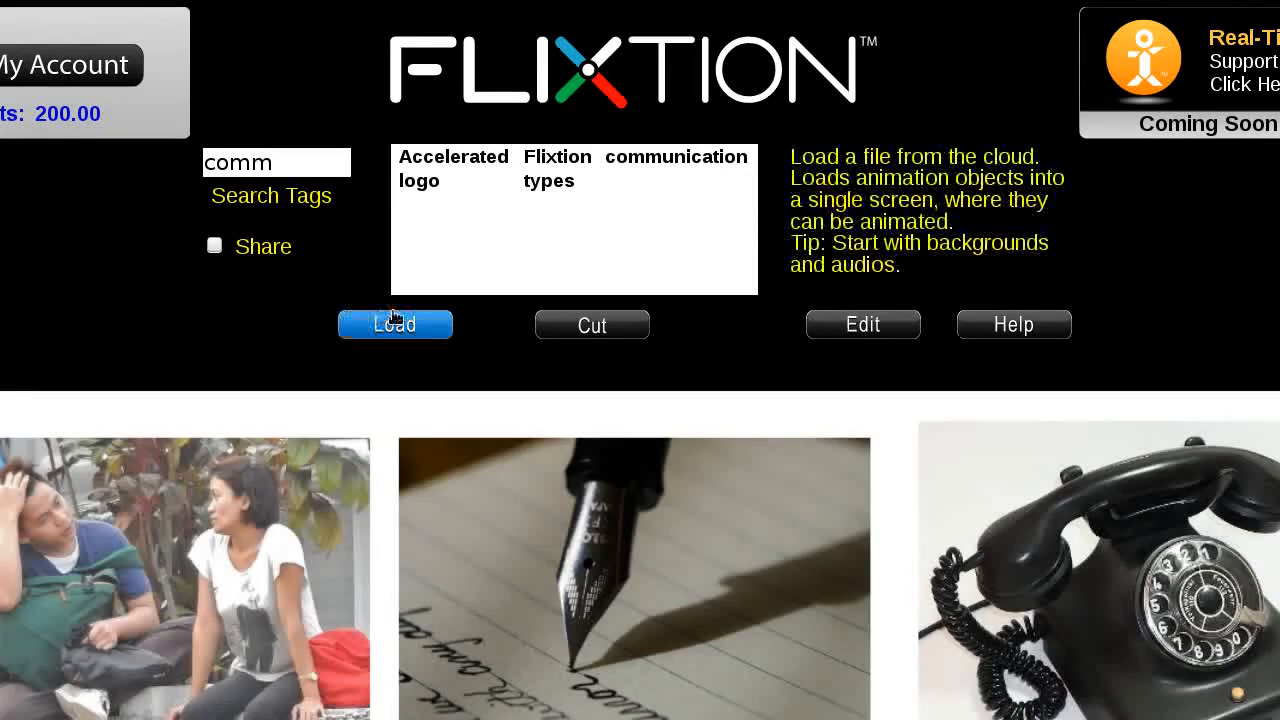
# - Clear the old tag search, filter by the Flixtion tag, and add the flxn_blk24 logo file
pyautogui.click(395, 325)
pyautogui.click(292, 167)
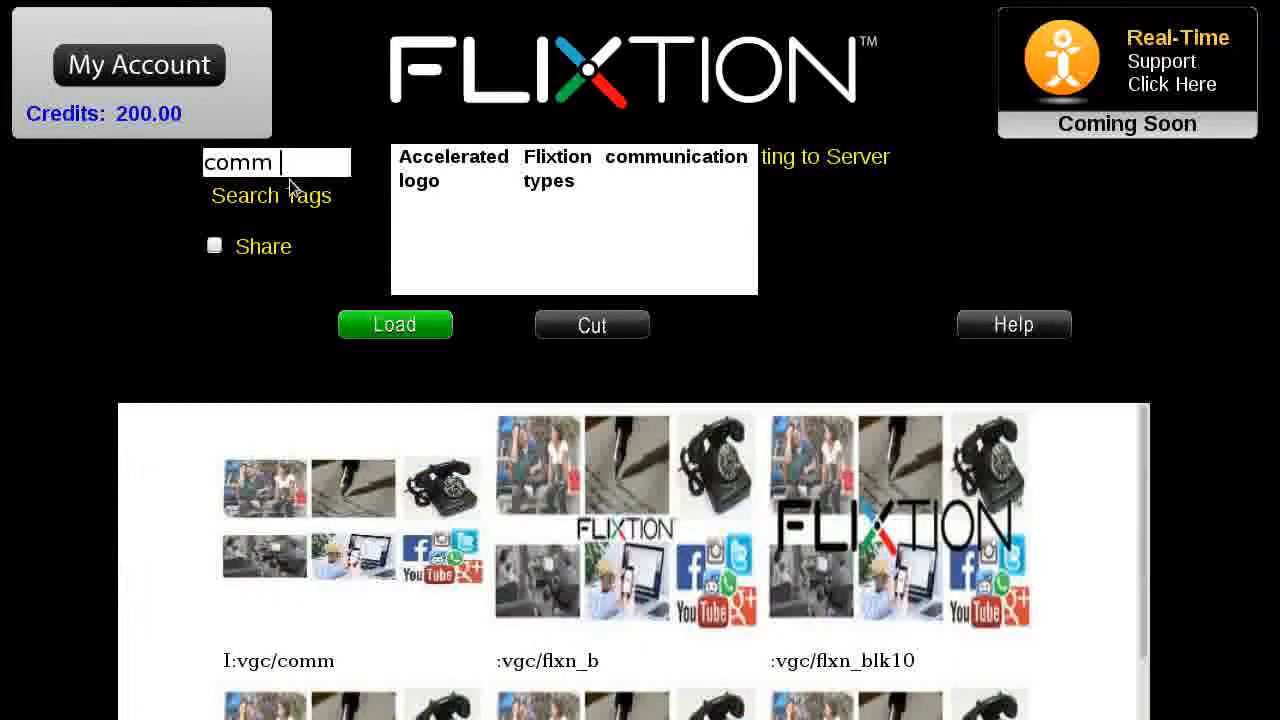
pyautogui.hotkey('ctrl', 'a')
pyautogui.press('BackSpace')
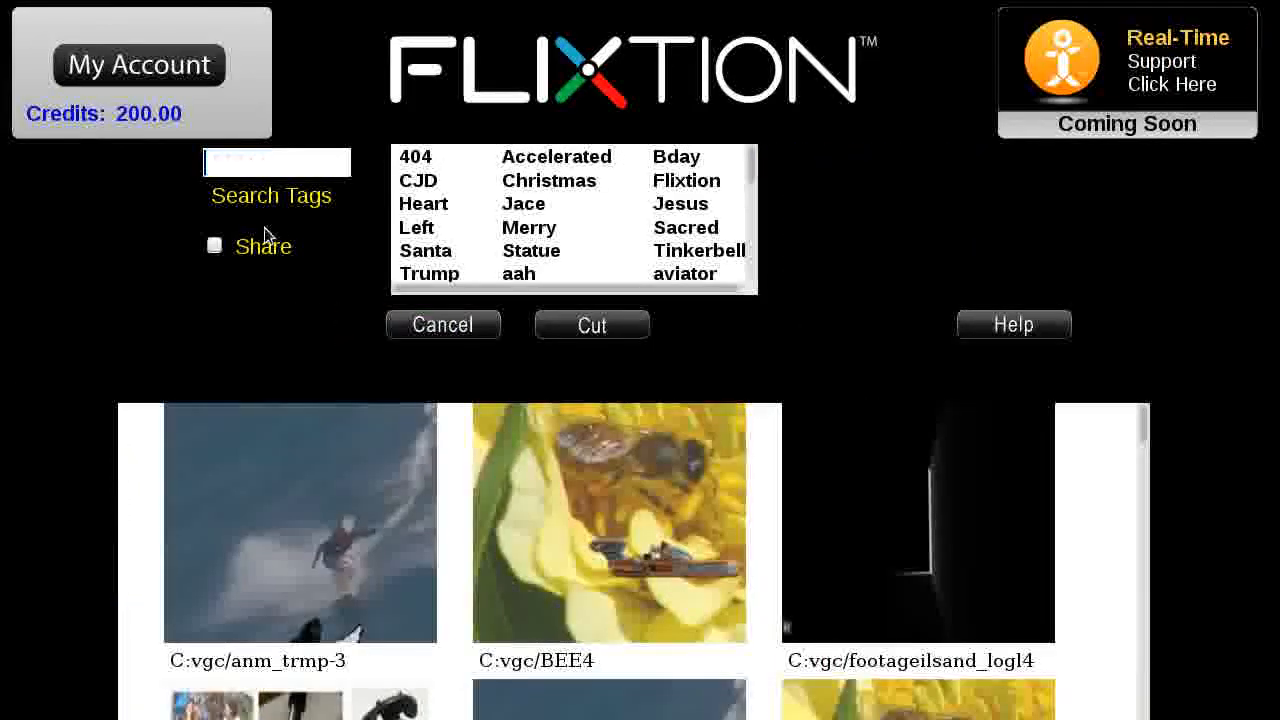
pyautogui.click(680, 181)
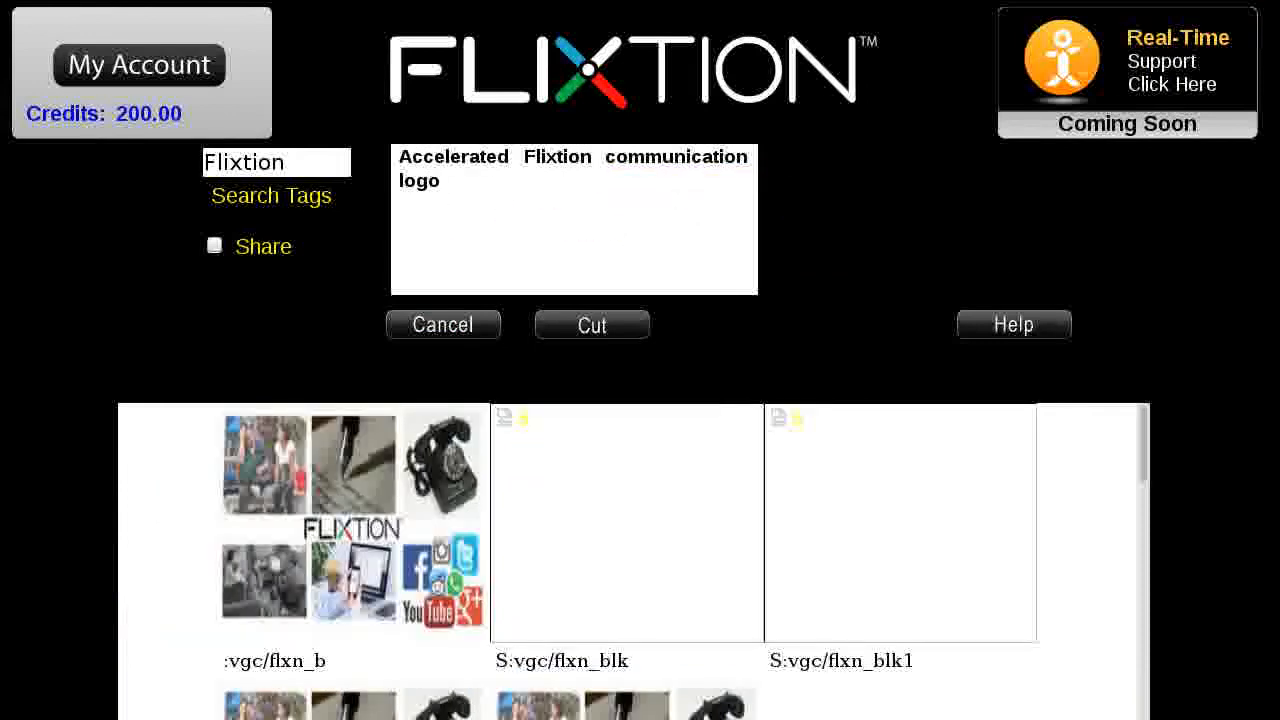
pyautogui.scroll(-3, 640, 400)
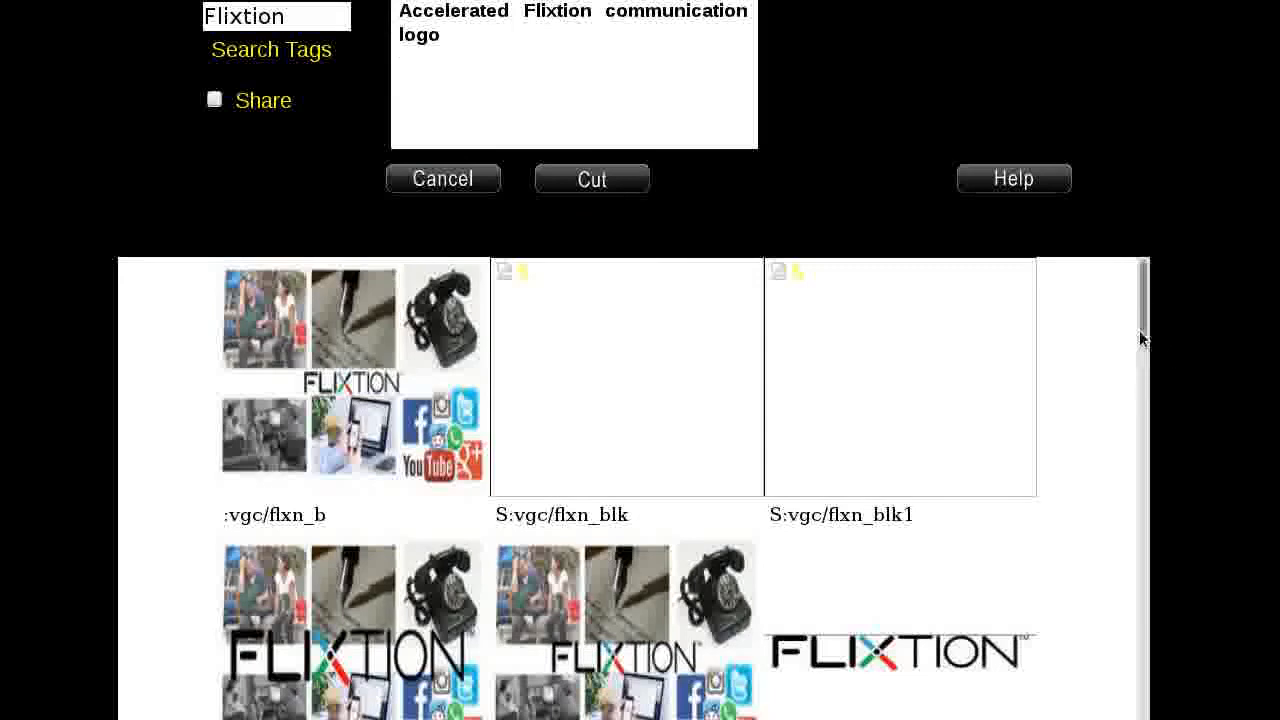
pyautogui.moveTo(1145, 315); pyautogui.dragTo(1060, 592)
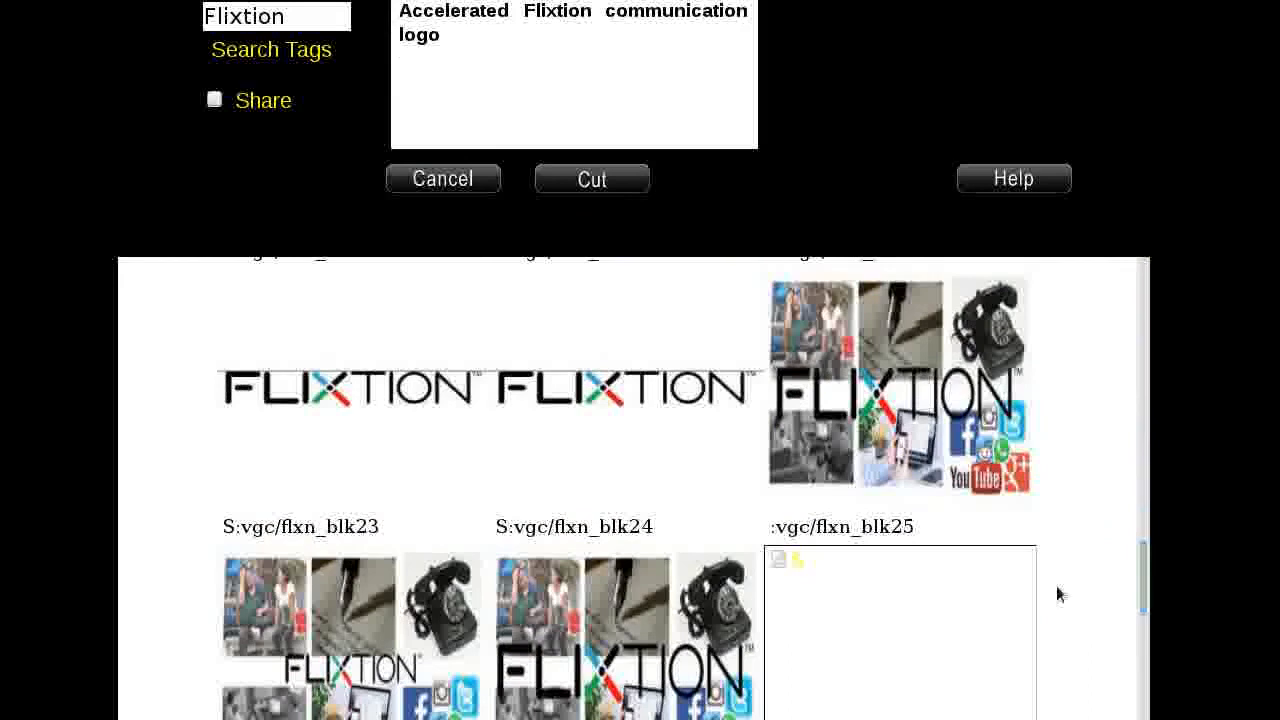
pyautogui.click(598, 458)
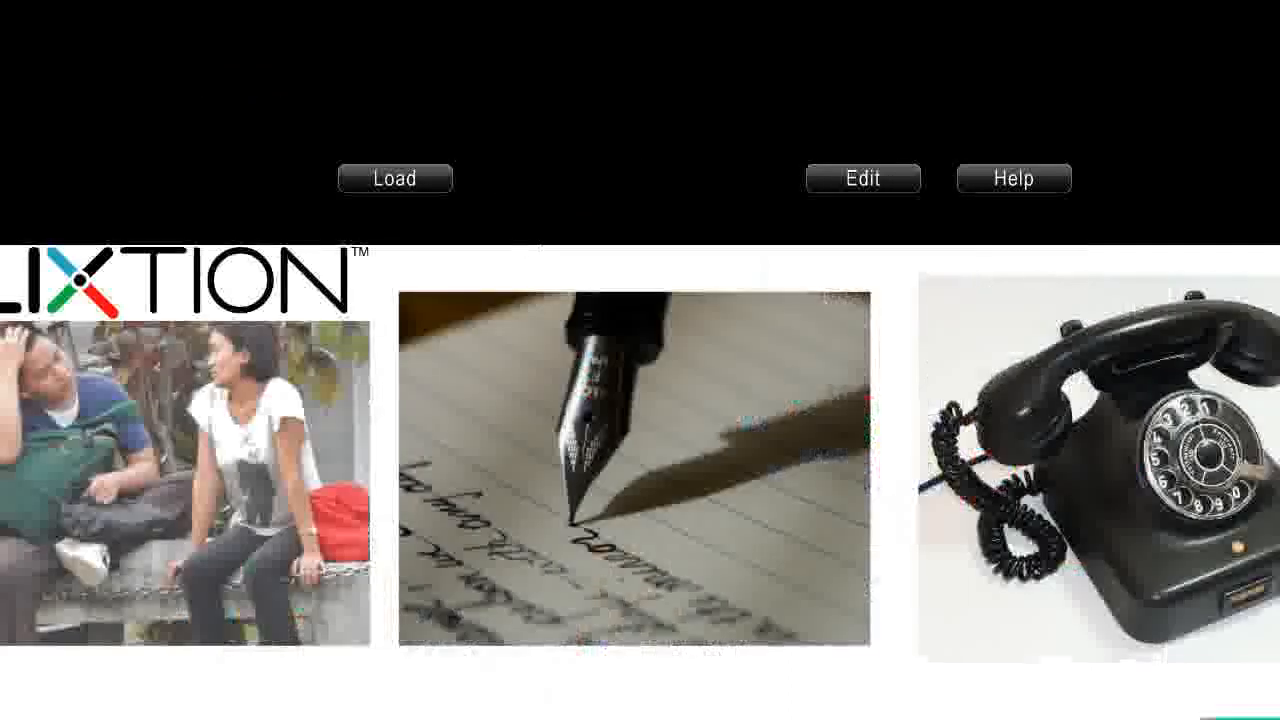
pyautogui.scroll(3, 640, 360)
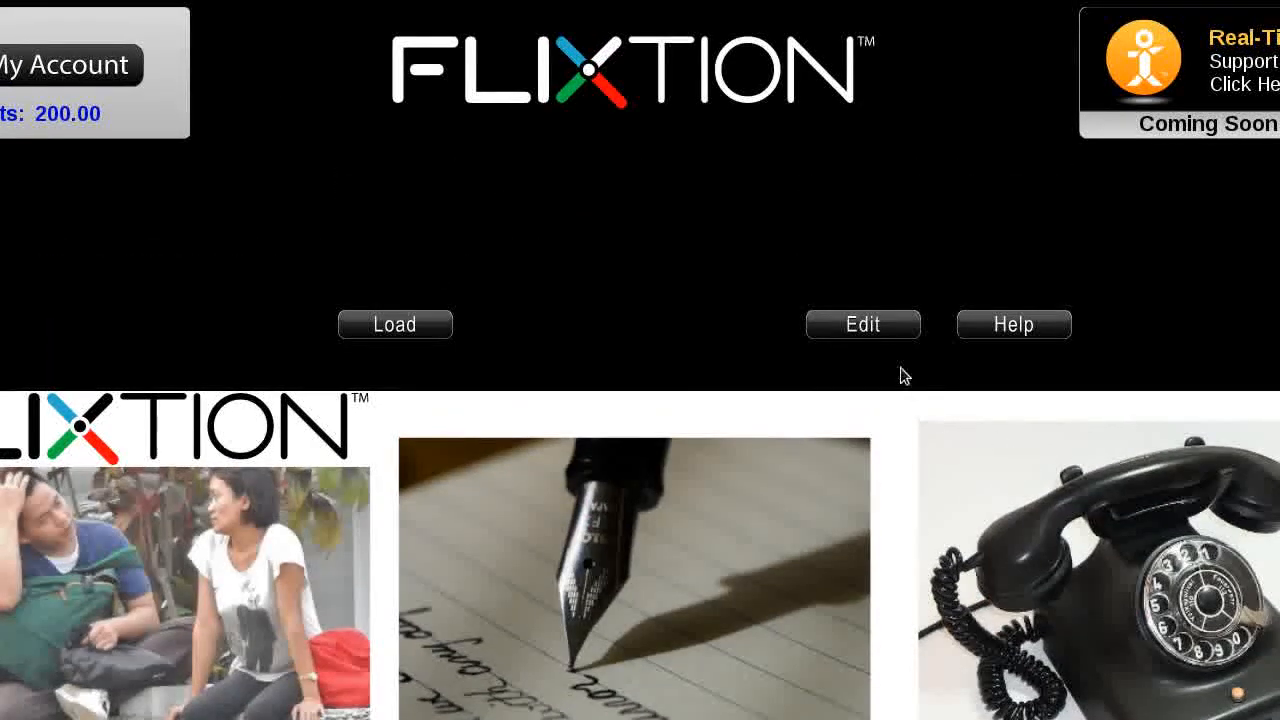
# - Change the animation's end time from 8 to 9.2 seconds and bring up the logo's Scale settings
pyautogui.click(866, 330)
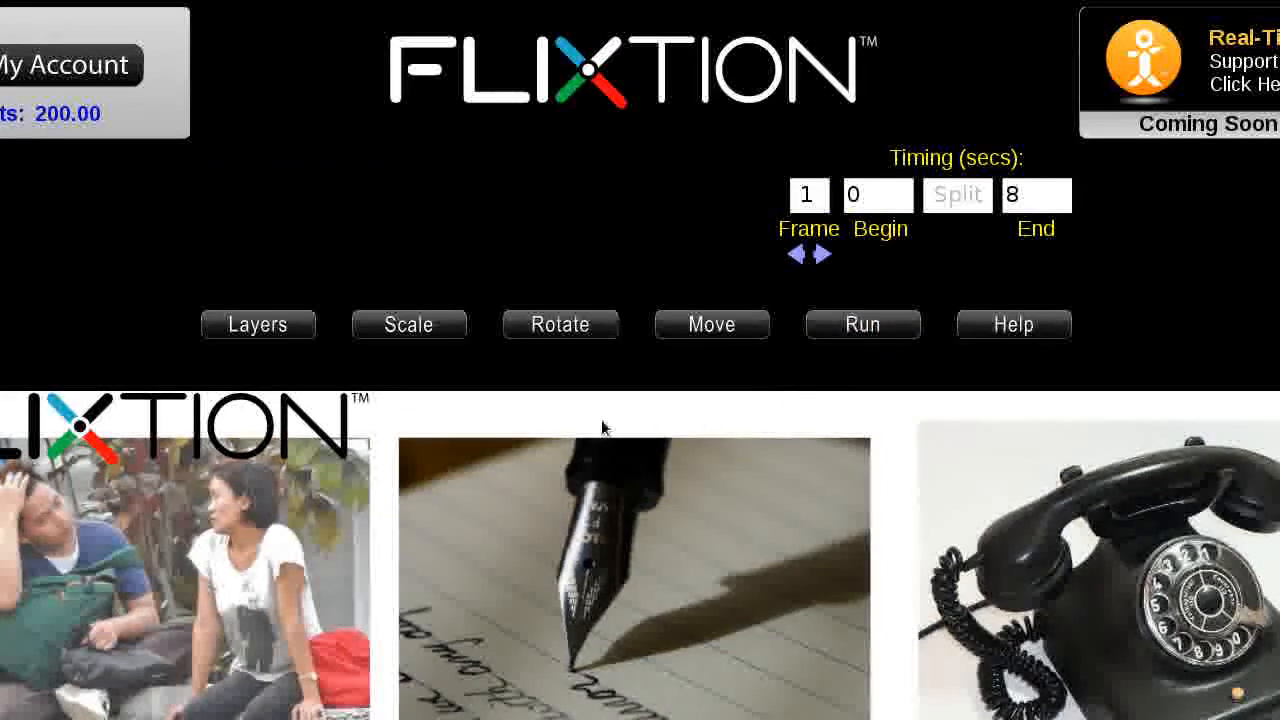
pyautogui.click(1064, 194)
pyautogui.press('BackSpace')
pyautogui.write('9.2')
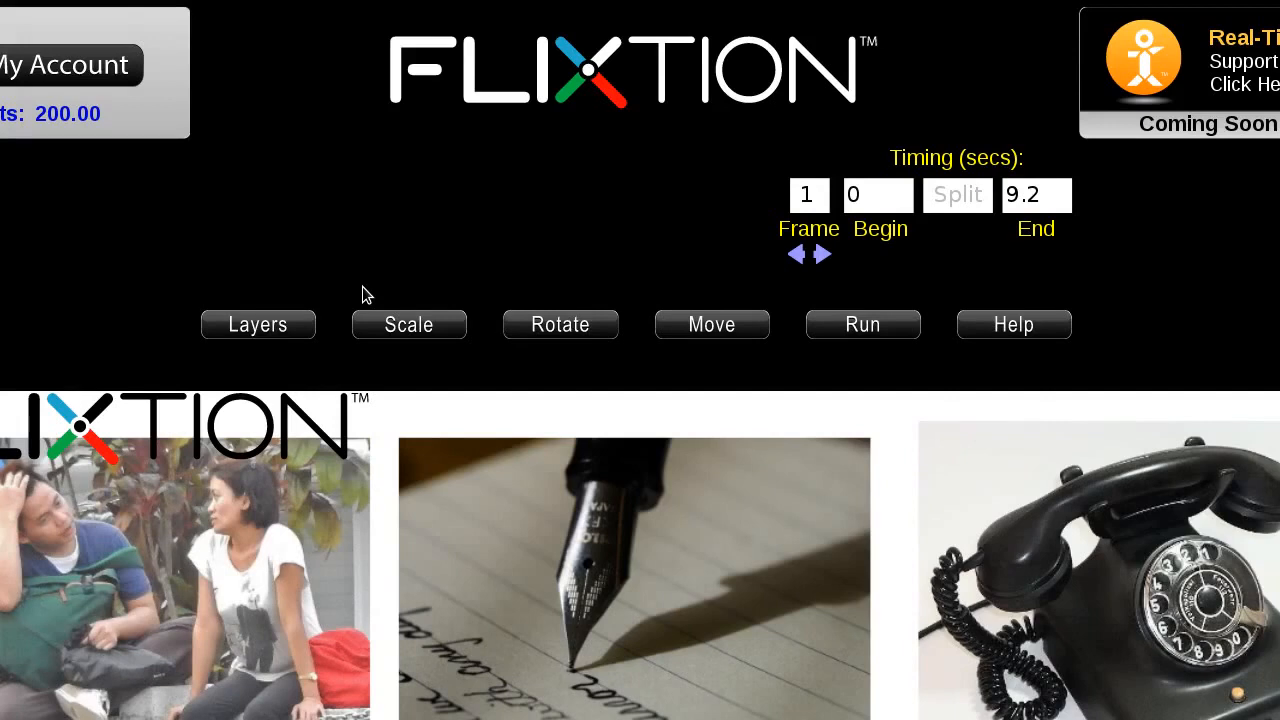
pyautogui.click(406, 322)
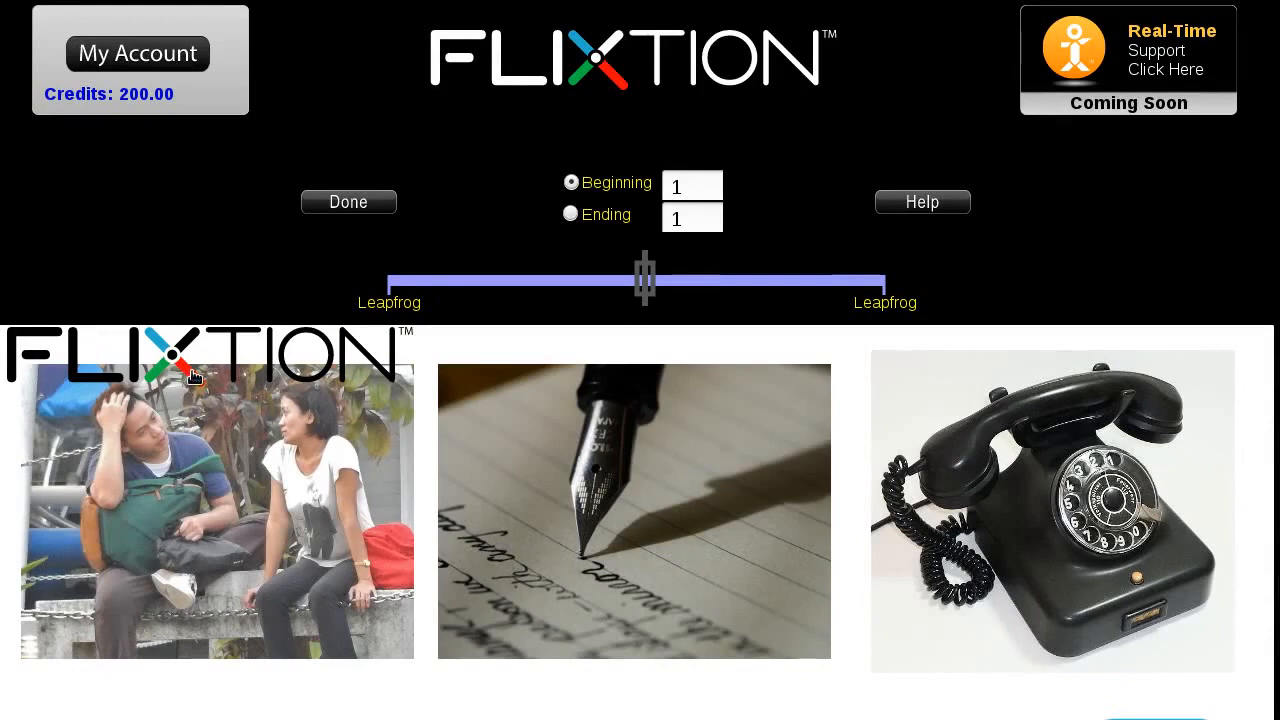
# - Place the logo below the pen photo and set its ending scale to 3, previewing ending and beginning
pyautogui.moveTo(188, 378); pyautogui.dragTo(614, 717)
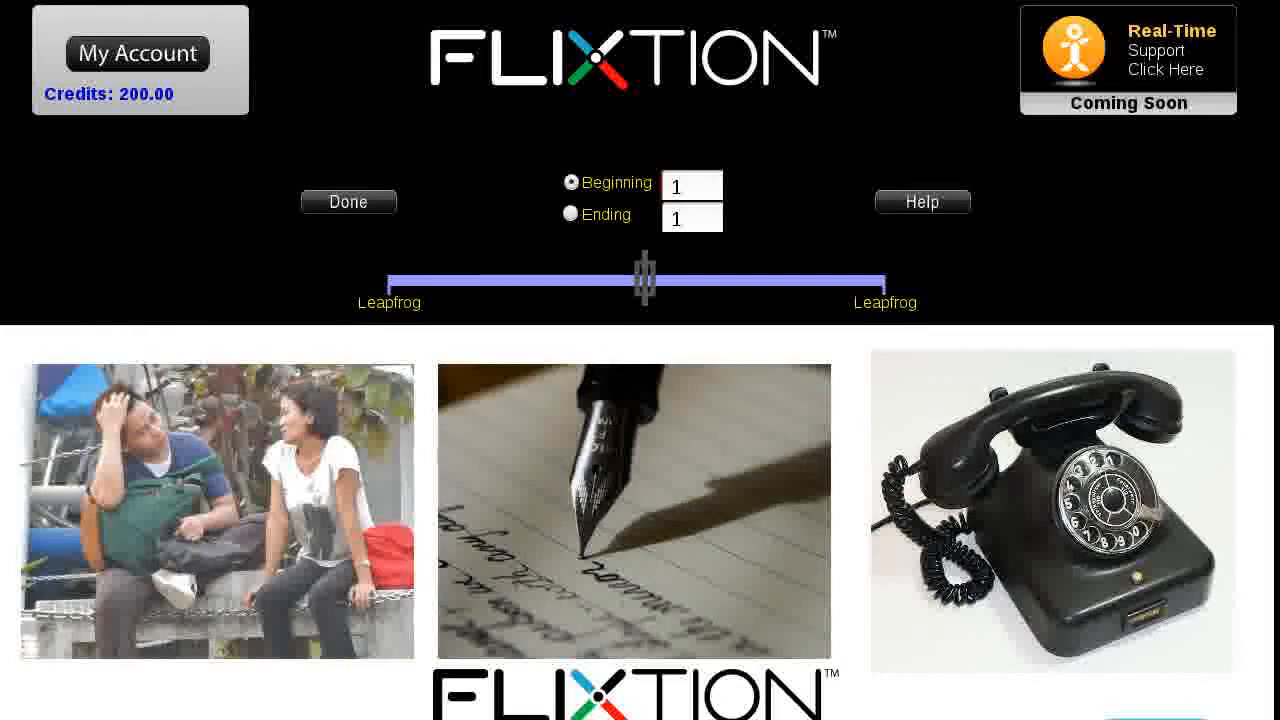
pyautogui.scroll(-1, 640, 400)
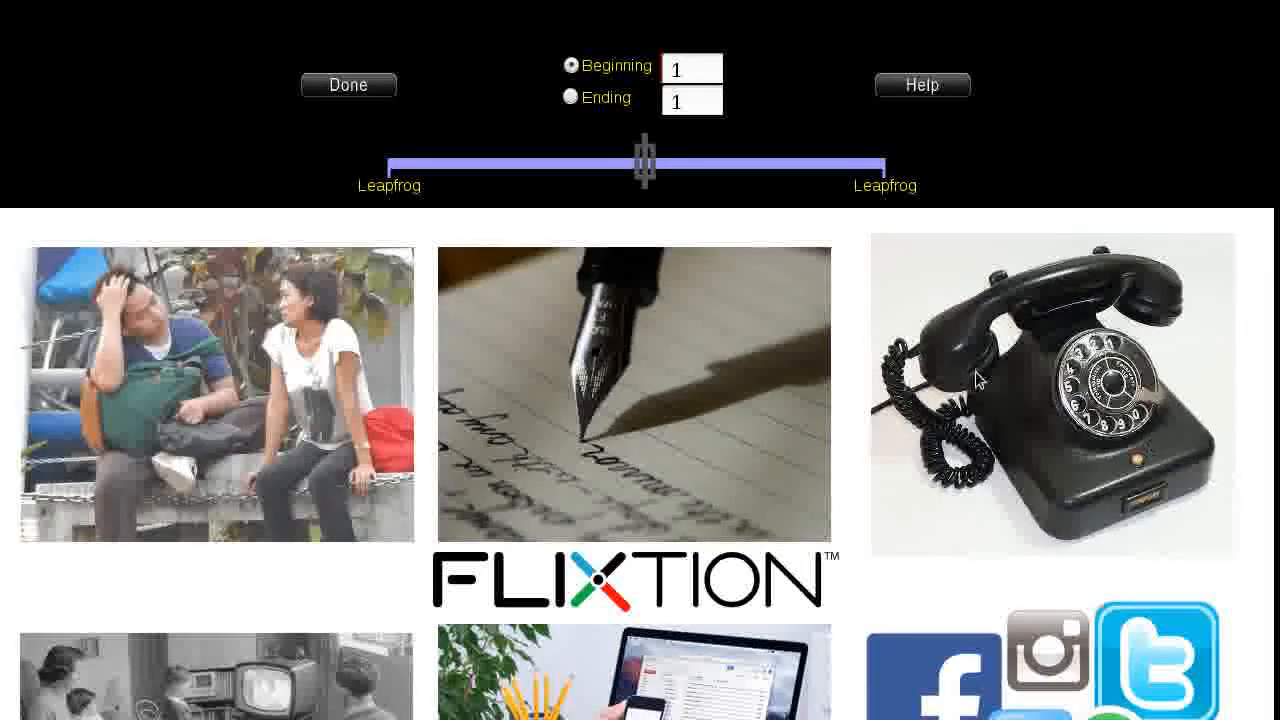
pyautogui.click(694, 101)
pyautogui.press('BackSpace')
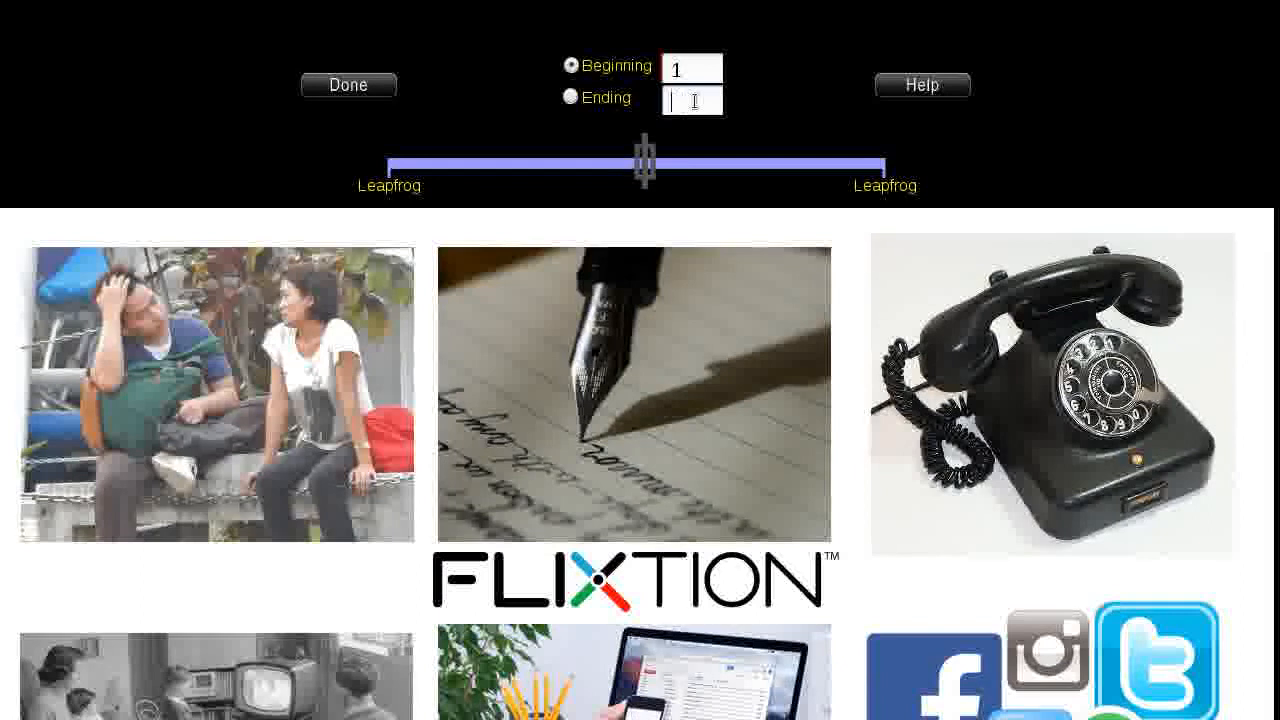
pyautogui.write('3')
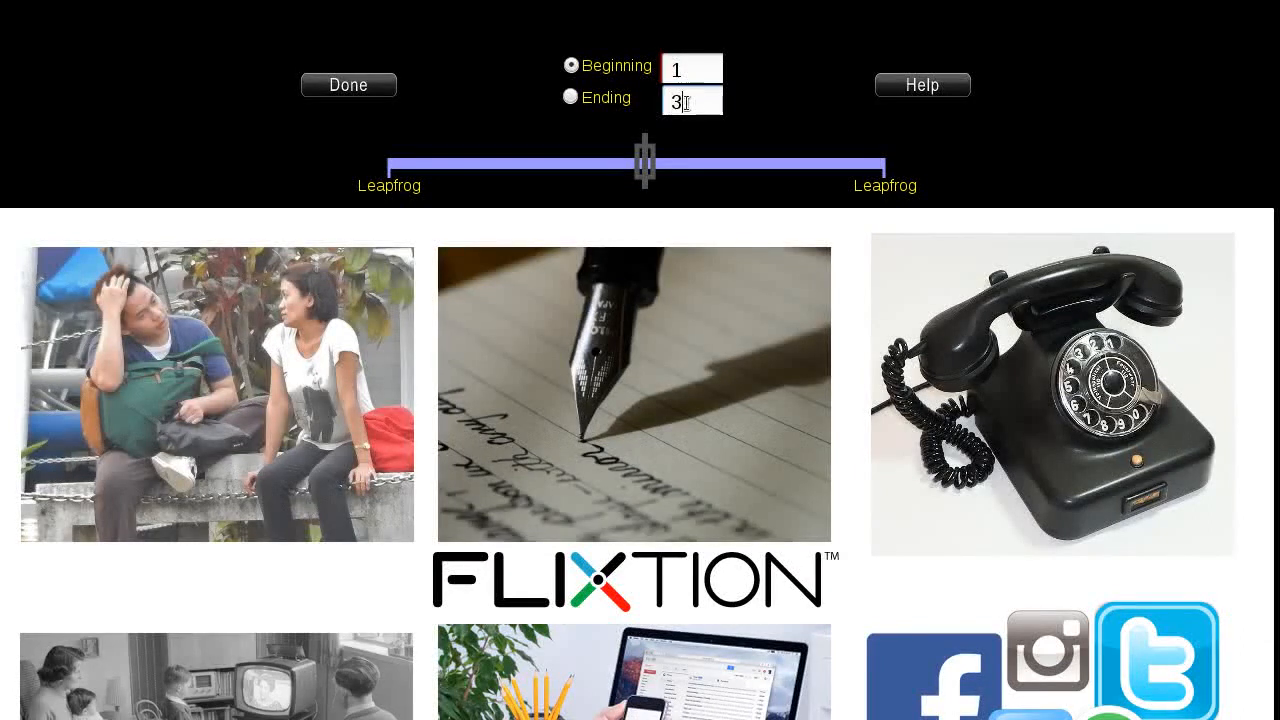
pyautogui.click(570, 98)
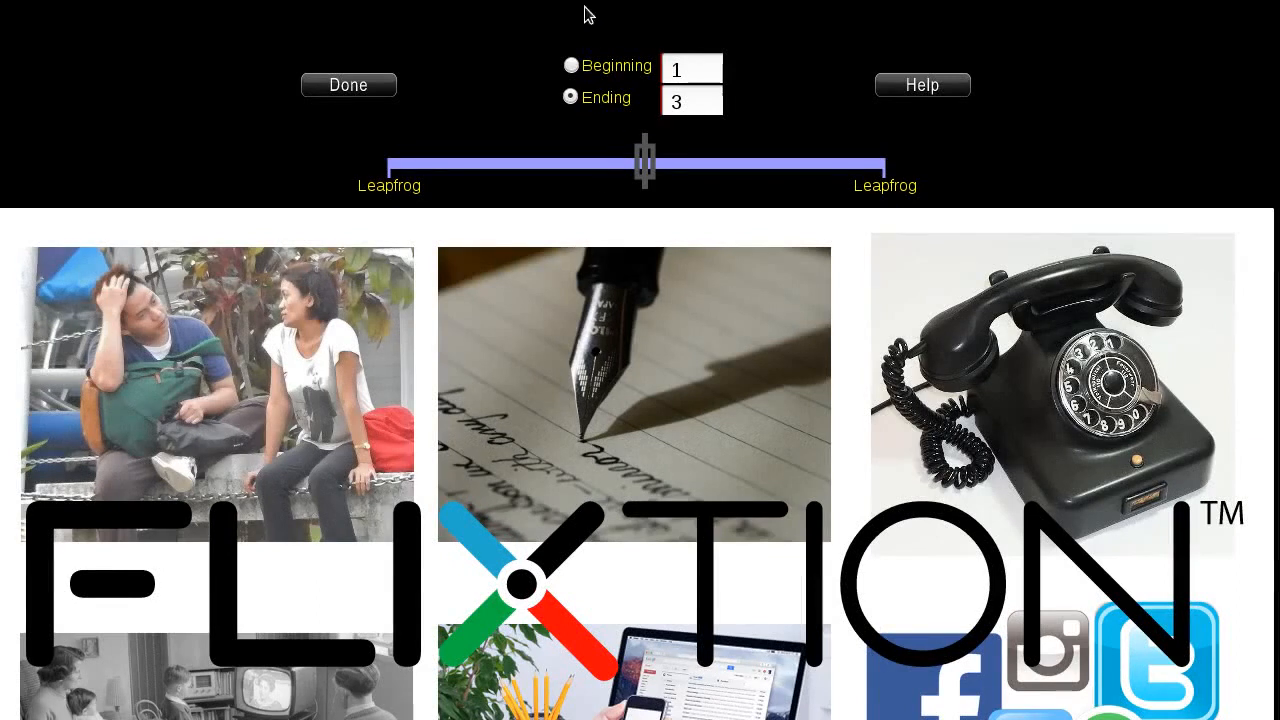
pyautogui.click(572, 66)
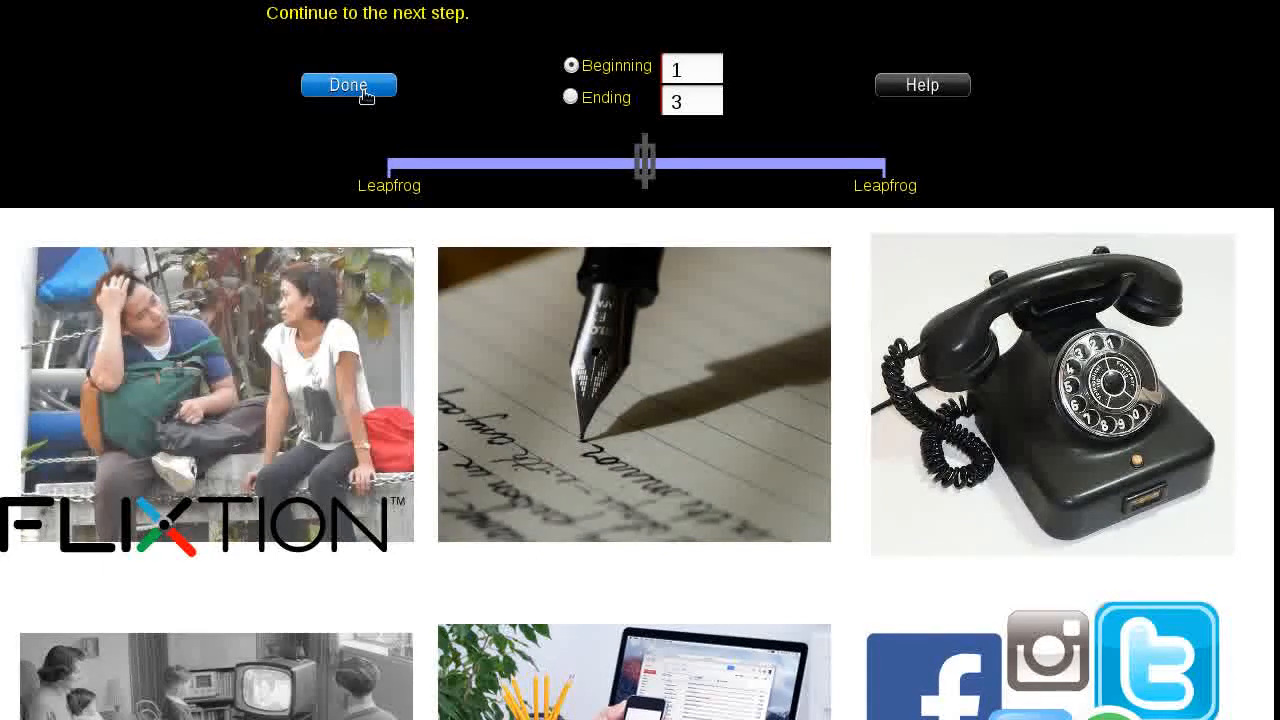
# - Finish scaling and position the logo in the middle of the collage below the pen photo
pyautogui.click(366, 92)
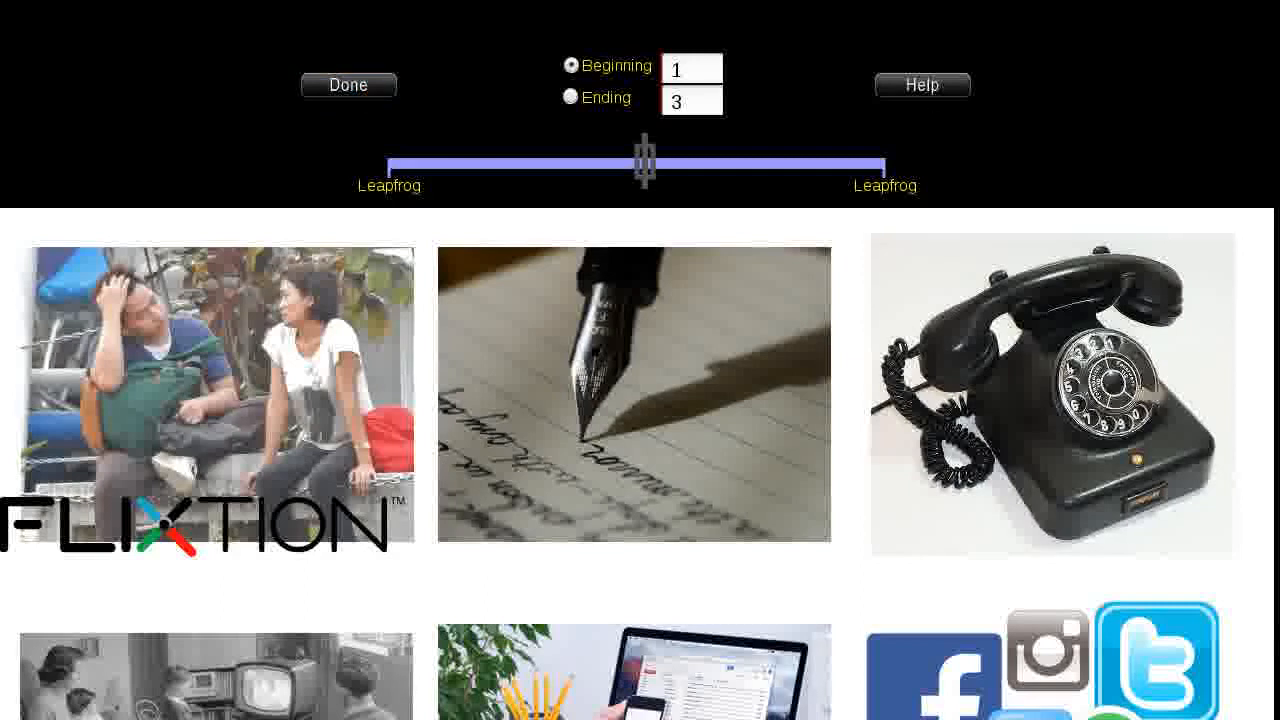
pyautogui.scroll(1, 1089, 210)
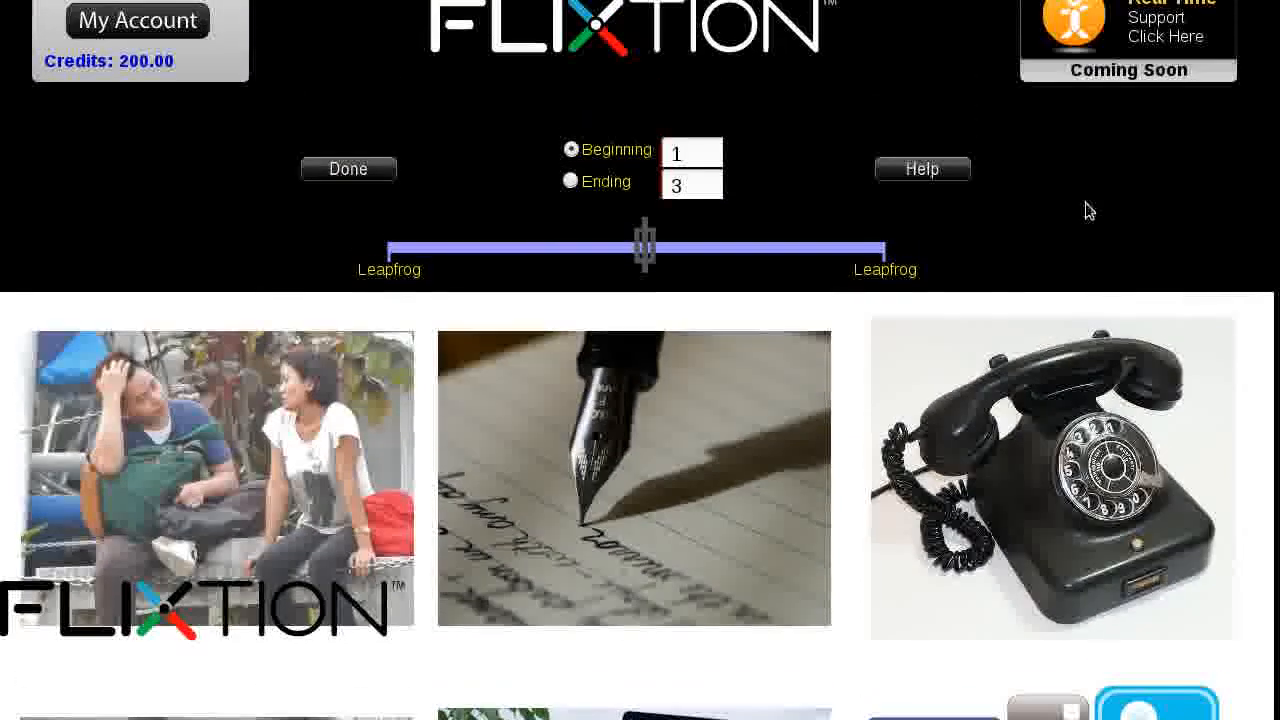
pyautogui.click(358, 173)
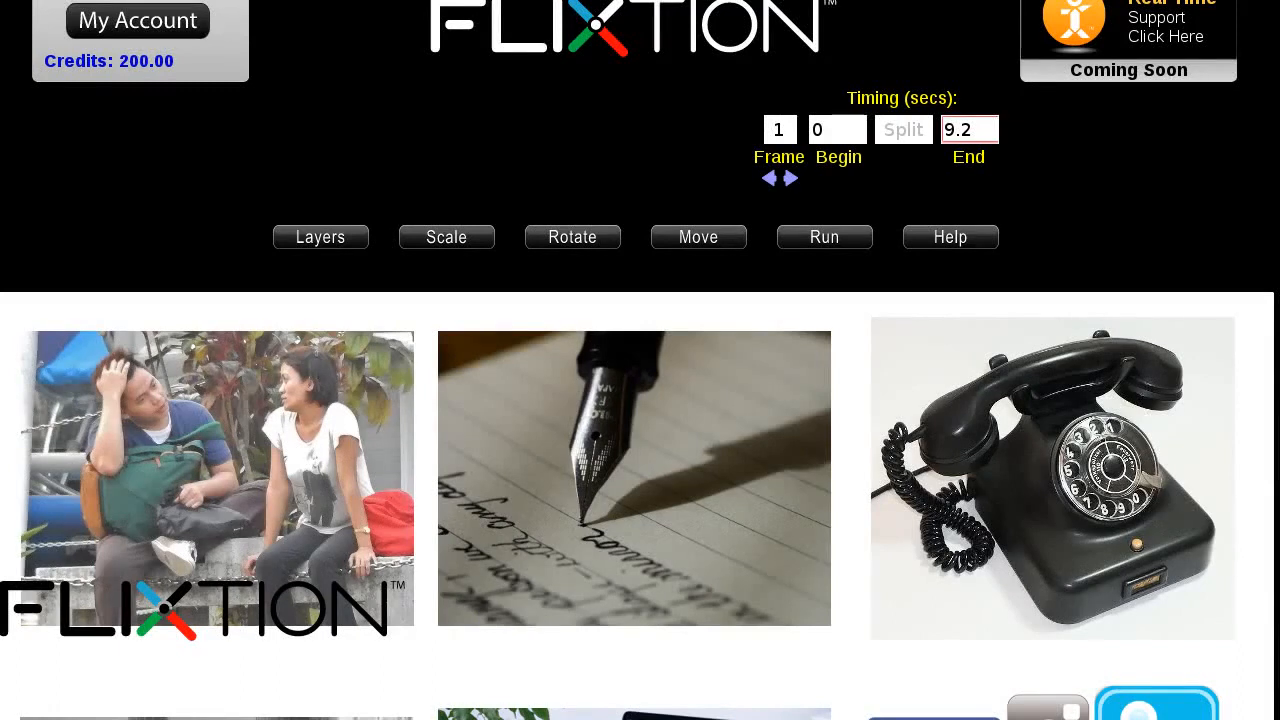
pyautogui.scroll(-2, 900, 489)
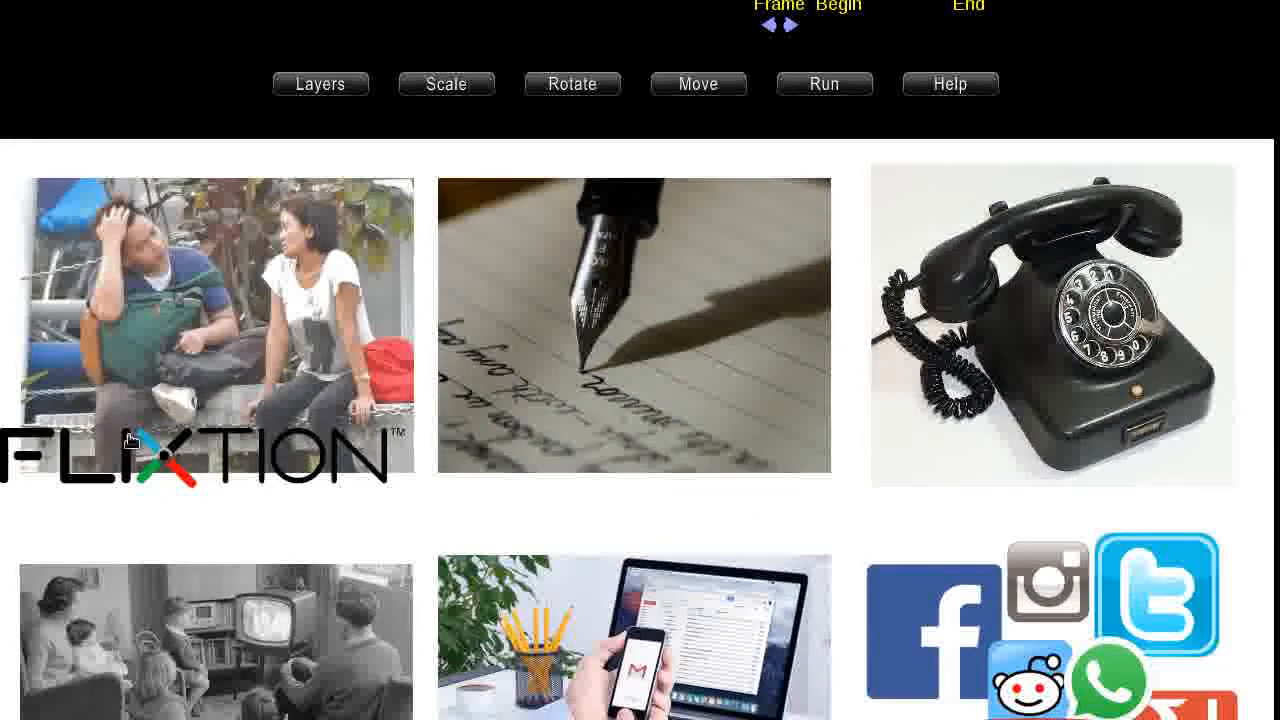
pyautogui.moveTo(183, 476); pyautogui.dragTo(619, 532)
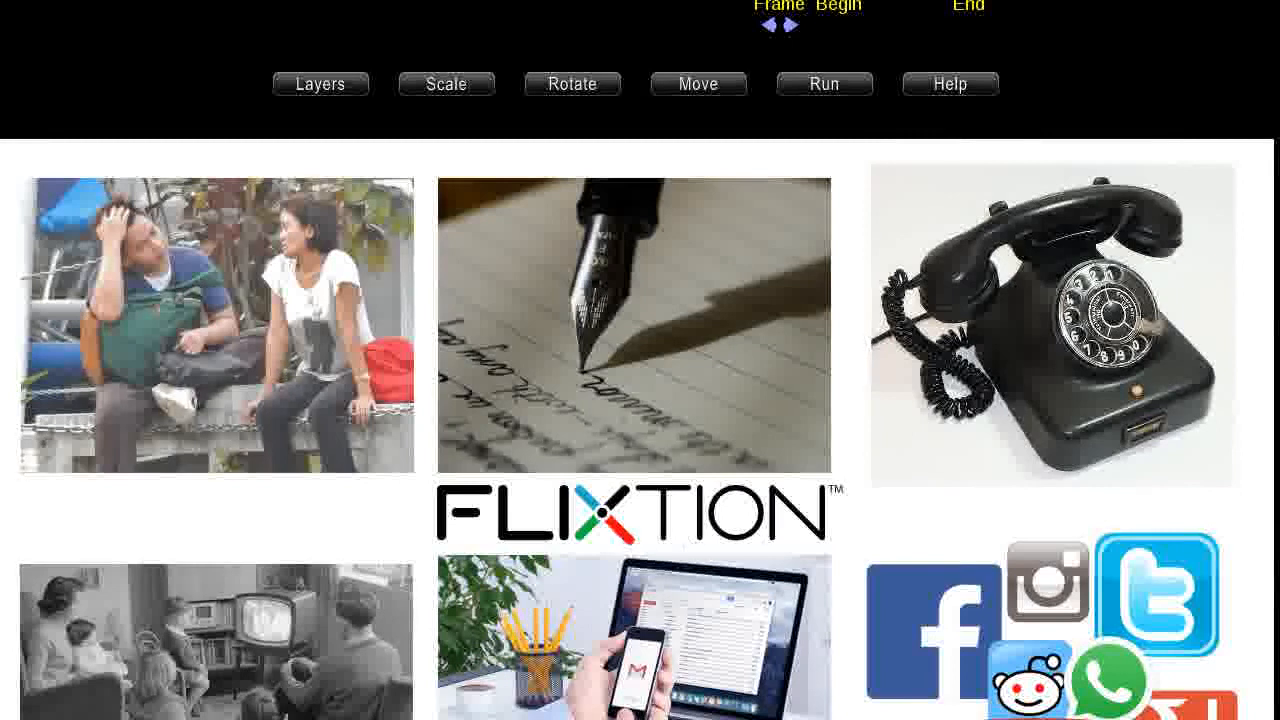
pyautogui.scroll(2, 640, 400)
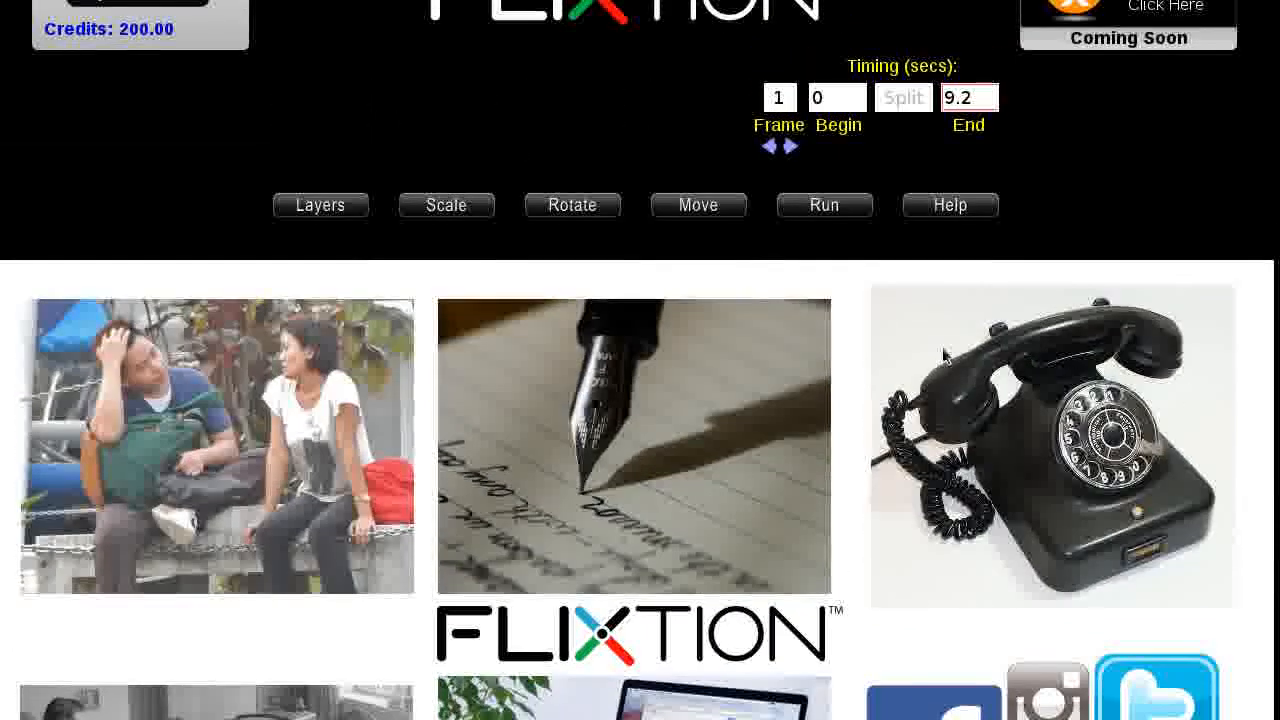
# - Record a Move path dragging the logo left from the centre onto the couple photo
pyautogui.click(700, 208)
pyautogui.click(700, 208)
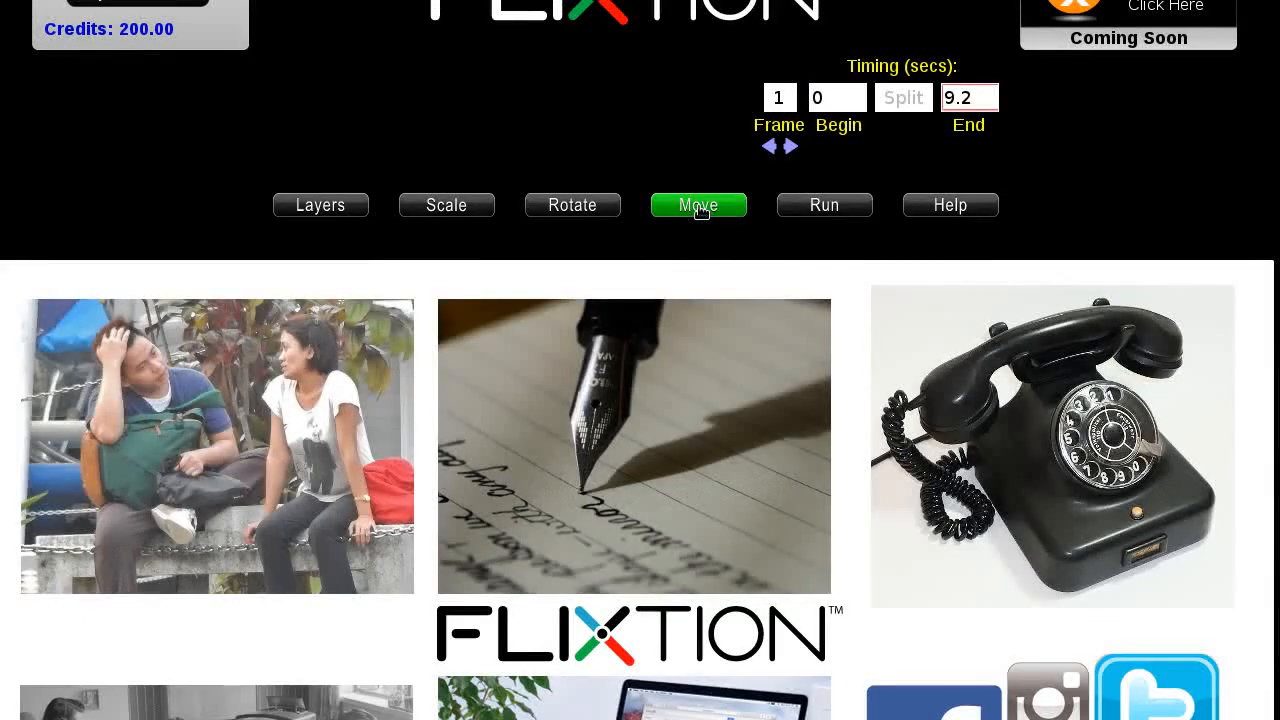
pyautogui.moveTo(628, 658); pyautogui.dragTo(184, 604)
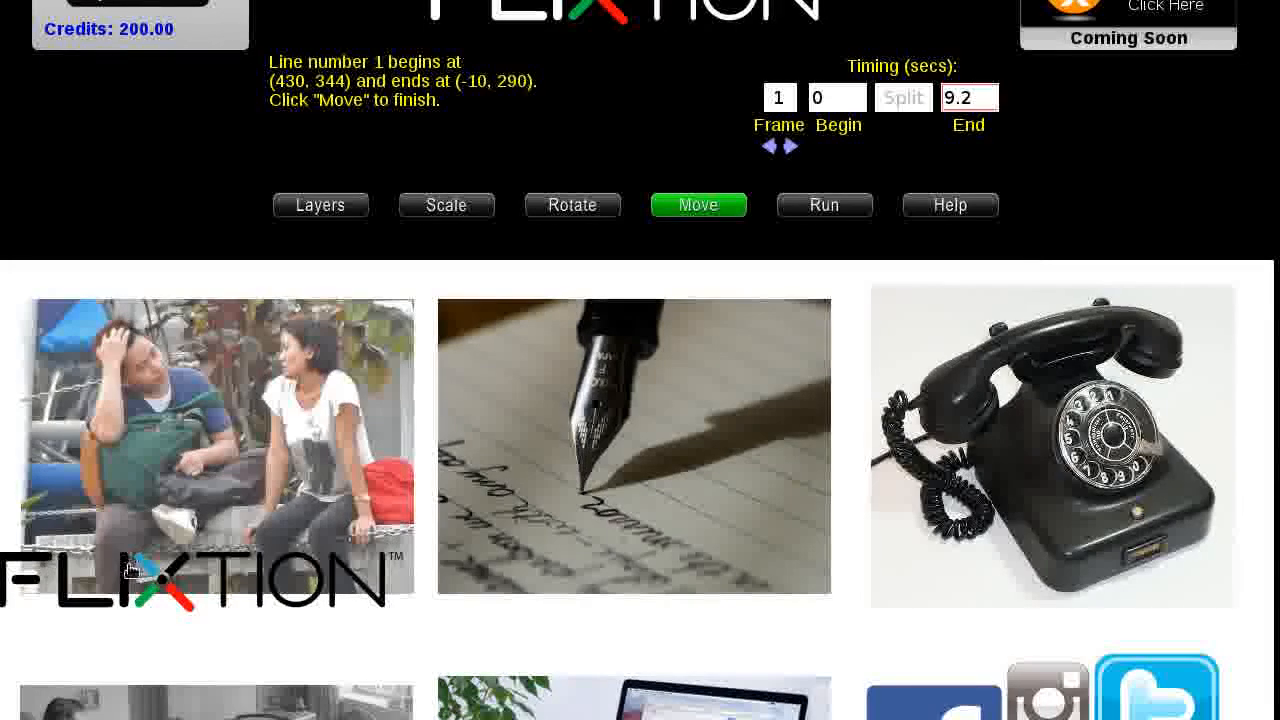
pyautogui.click(698, 214)
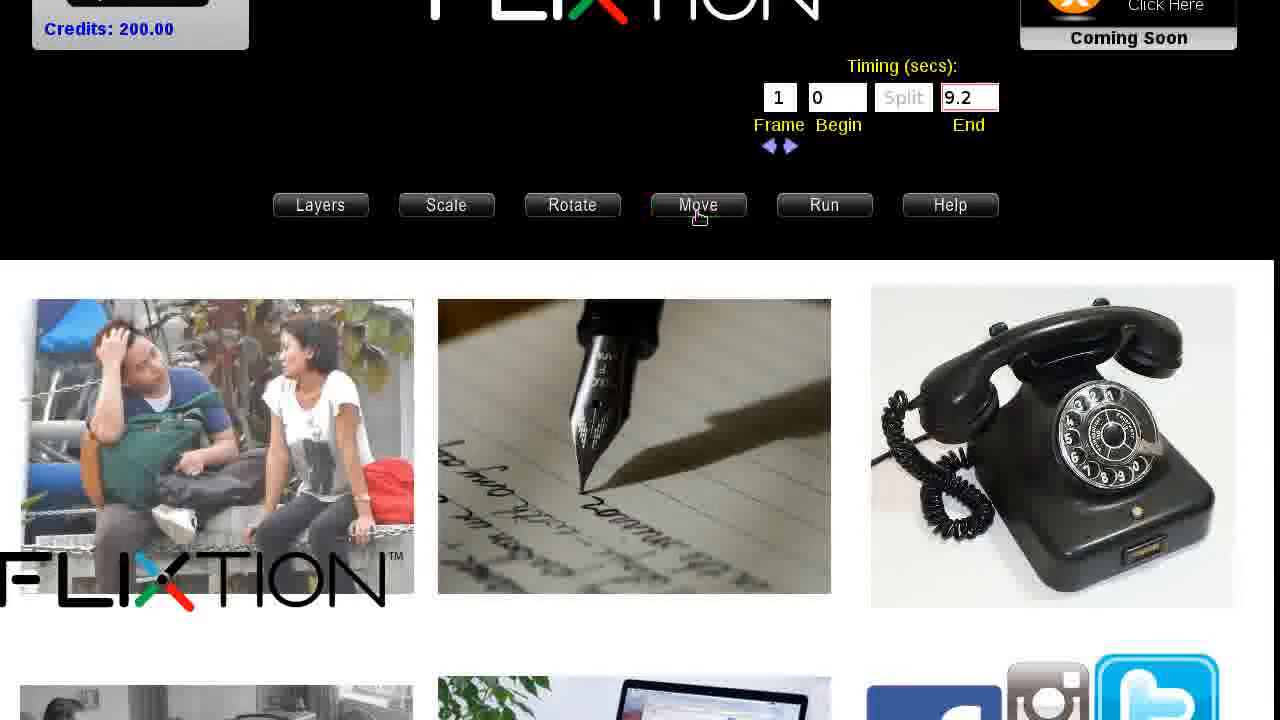
# - Play the animation preview, then bring up the download and save settings
pyautogui.click(825, 205)
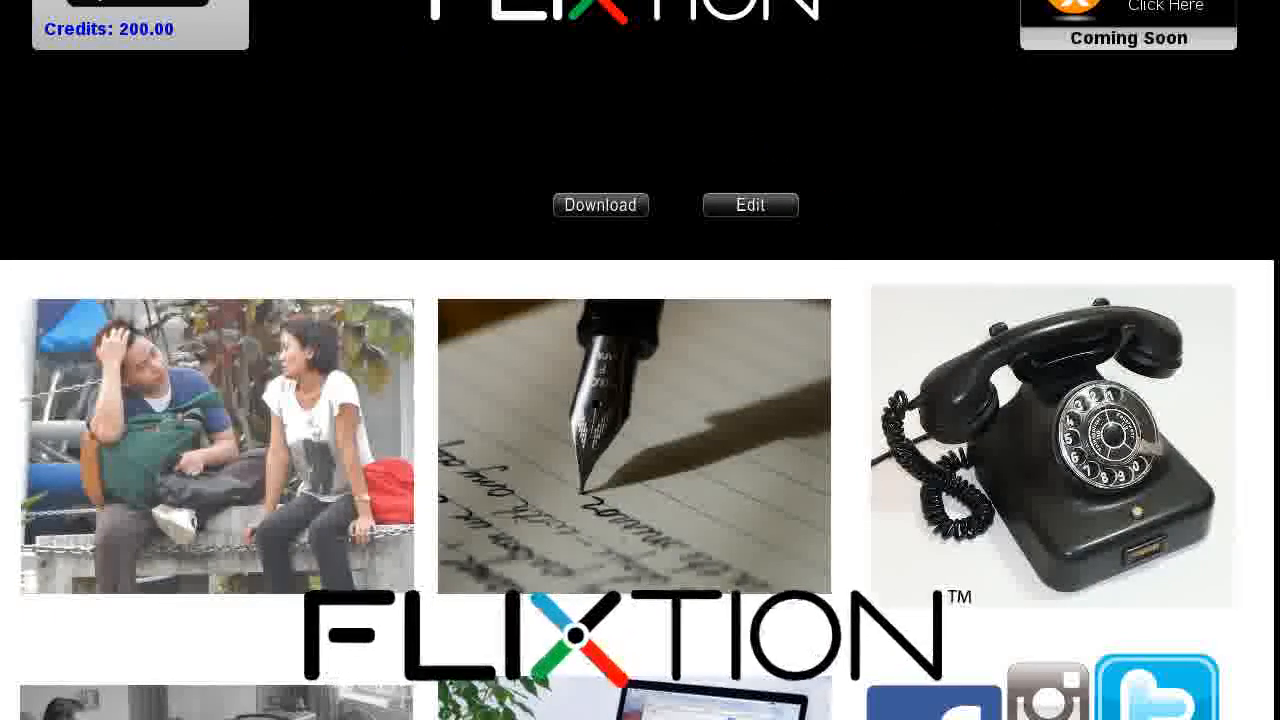
pyautogui.scroll(-2, 640, 400)
pyautogui.scroll(2, 815, 275)
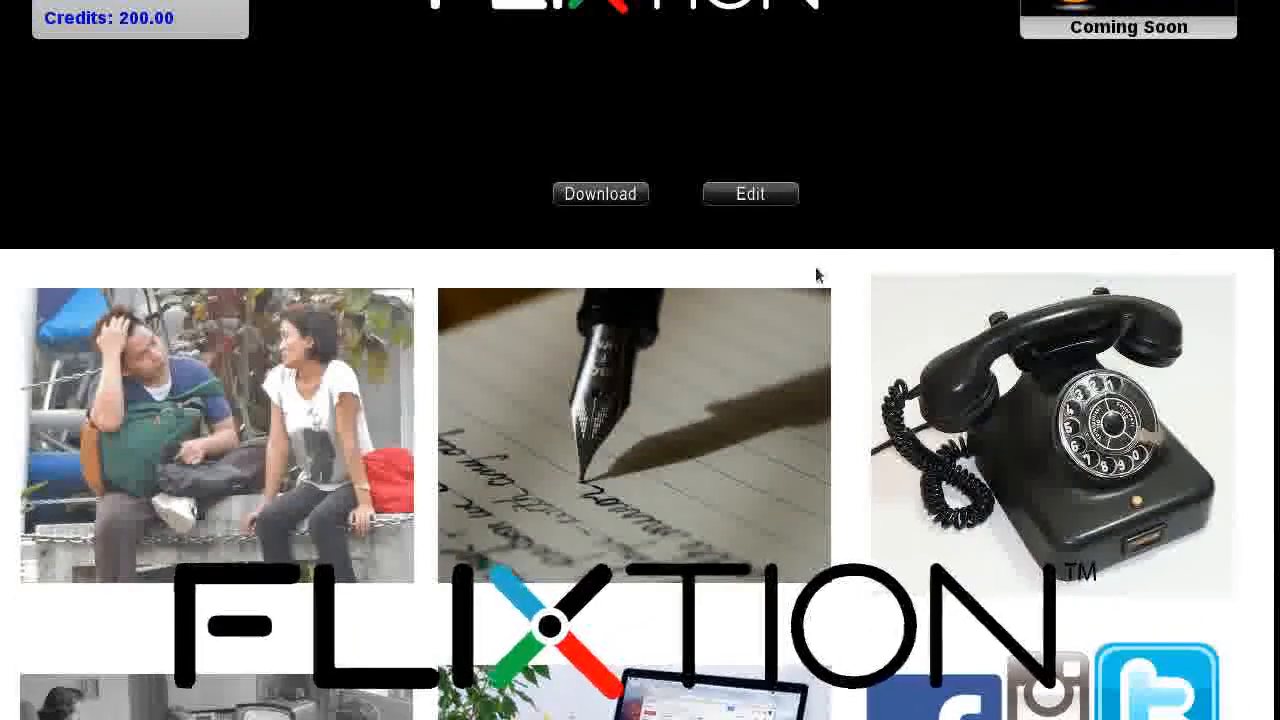
pyautogui.click(601, 200)
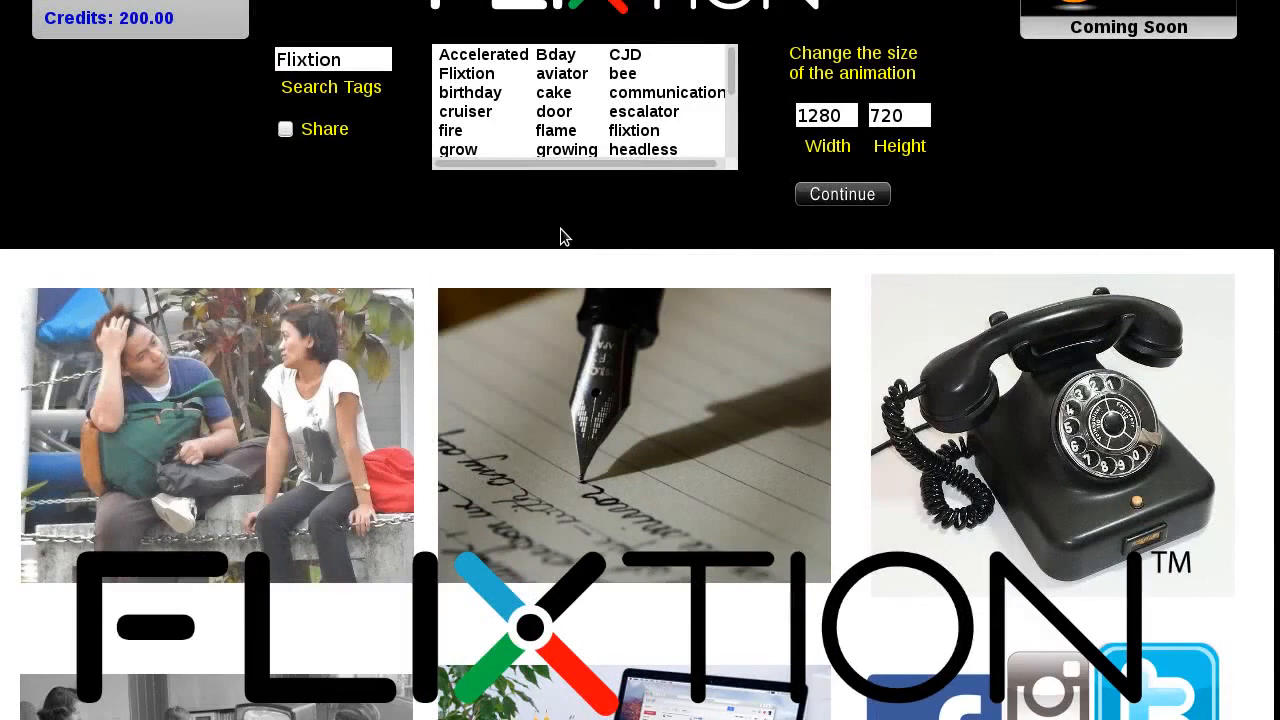
# - Tag the animation Accelerated, turn sharing on at Easy level, and continue to video conversion
pyautogui.click(503, 62)
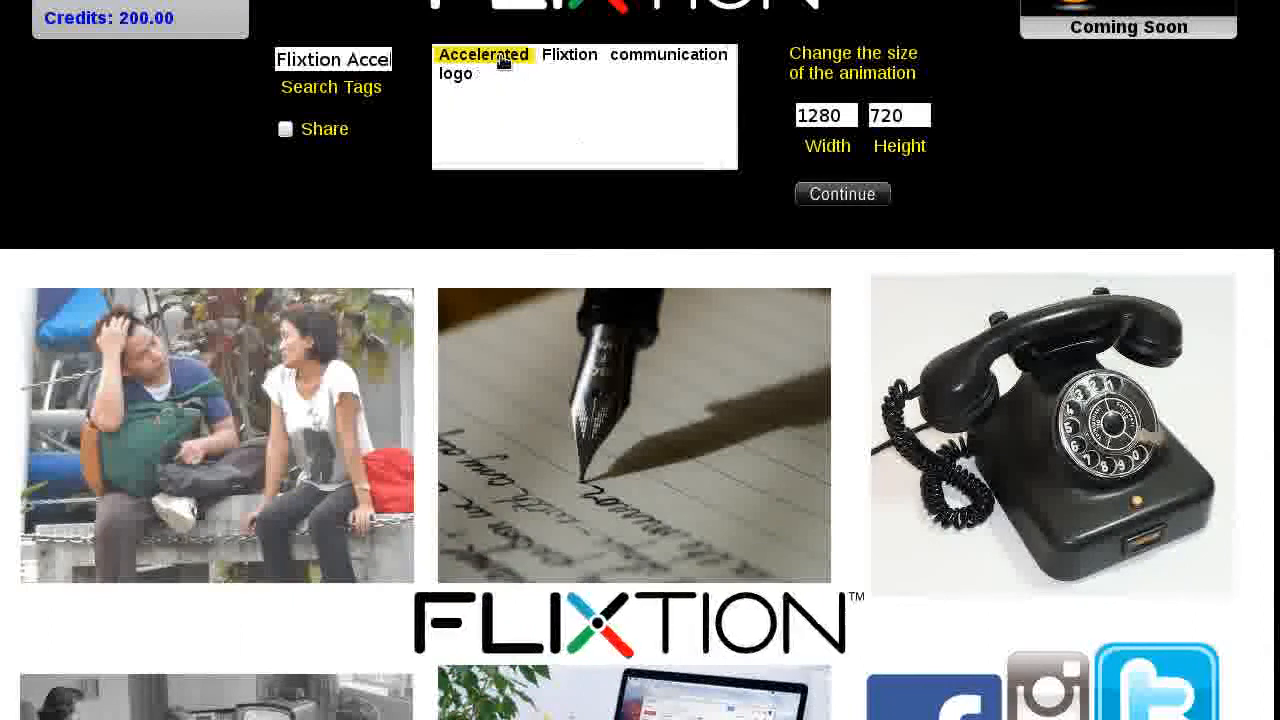
pyautogui.click(285, 130)
pyautogui.click(285, 130)
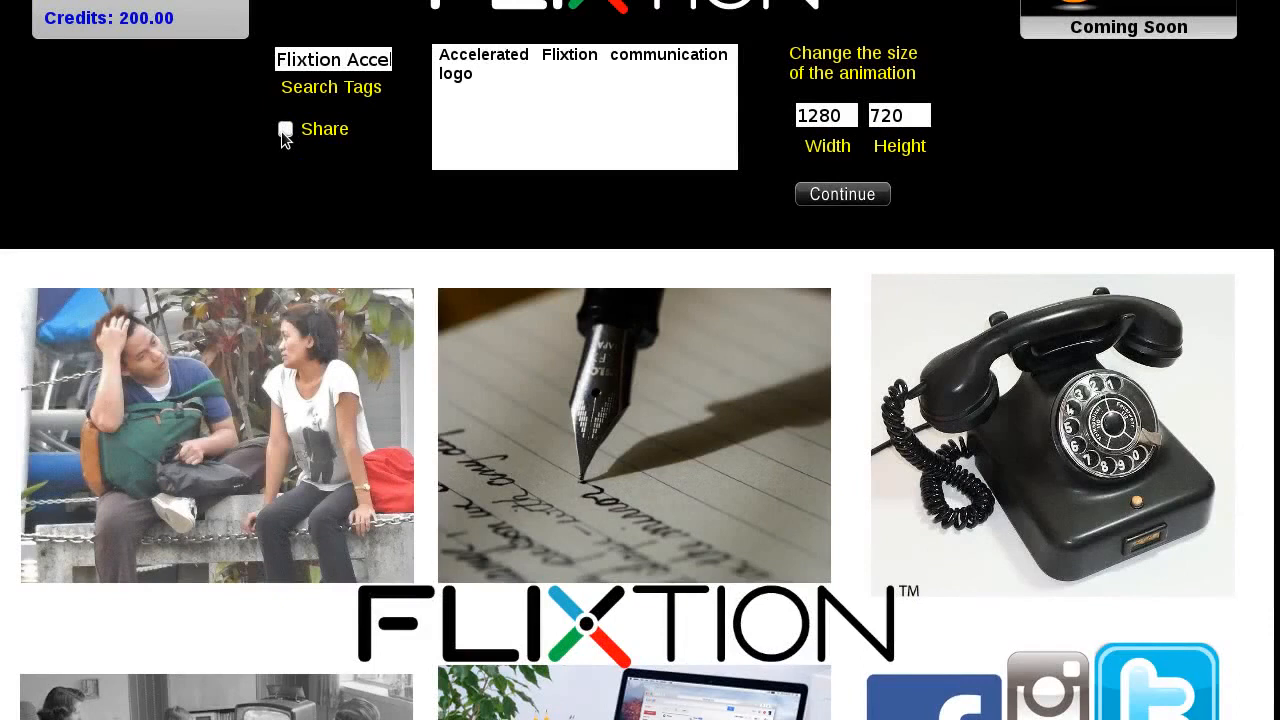
pyautogui.click(285, 130)
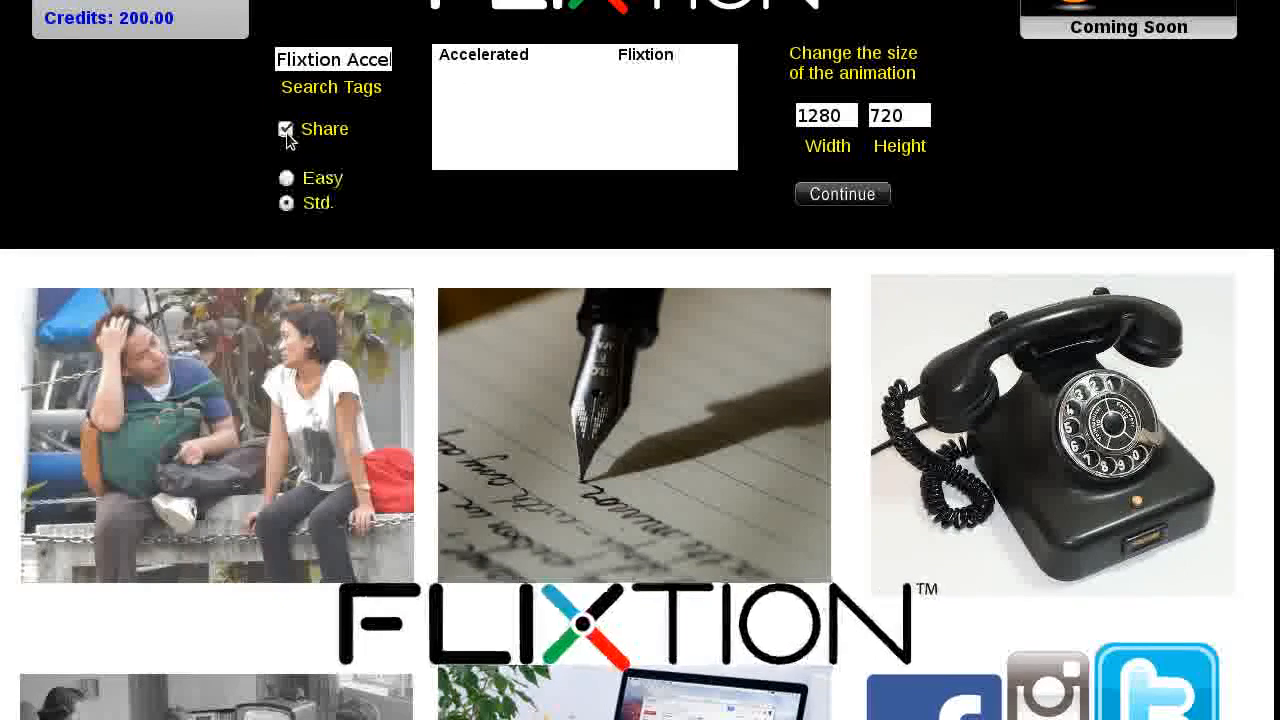
pyautogui.click(286, 178)
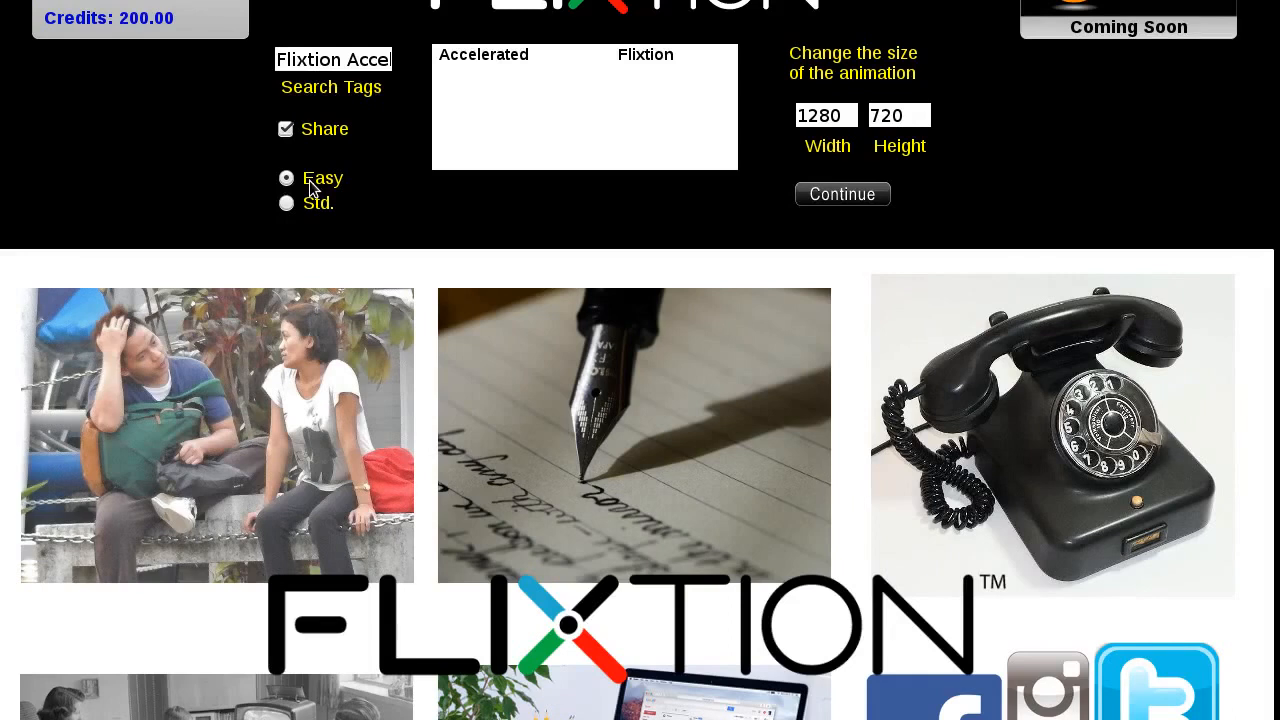
pyautogui.click(820, 195)
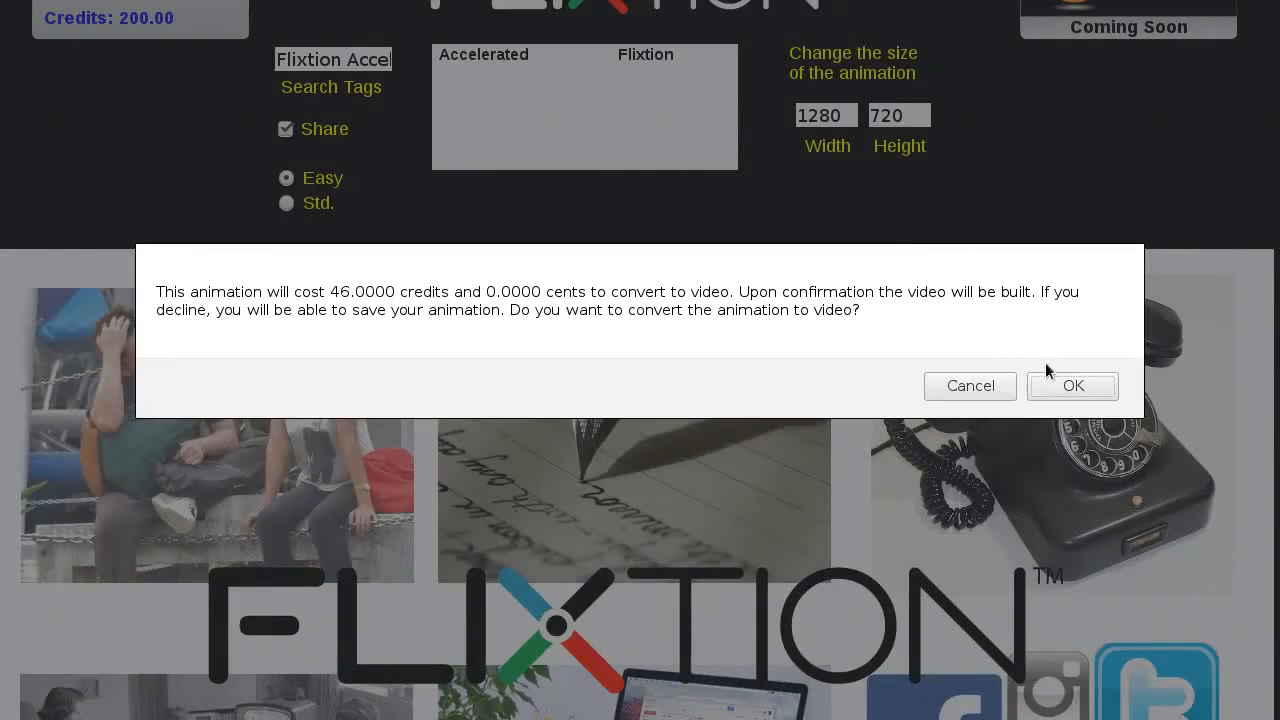
# - Confirm the 46-credit video conversion, dismiss the vgc/flxn_blk28 saved notice, and open the new gallery animation
pyautogui.click(1072, 387)
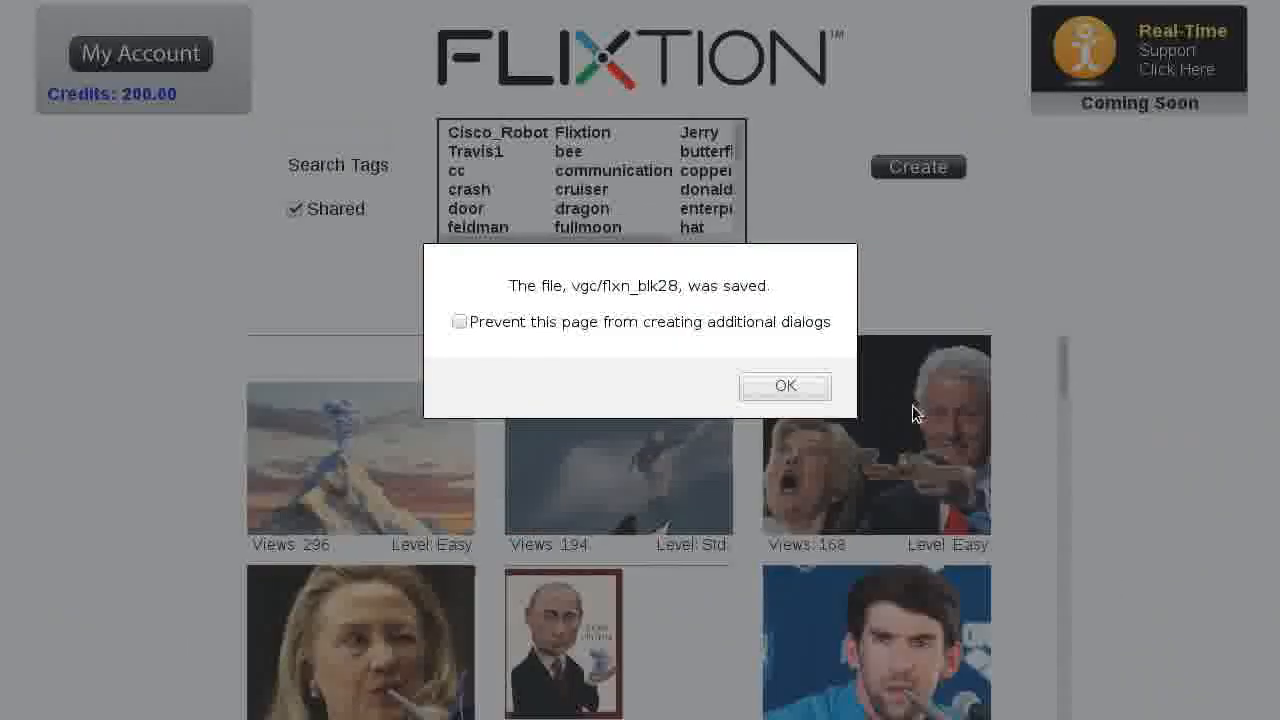
pyautogui.moveTo(508, 285); pyautogui.dragTo(794, 300)
pyautogui.click(785, 387)
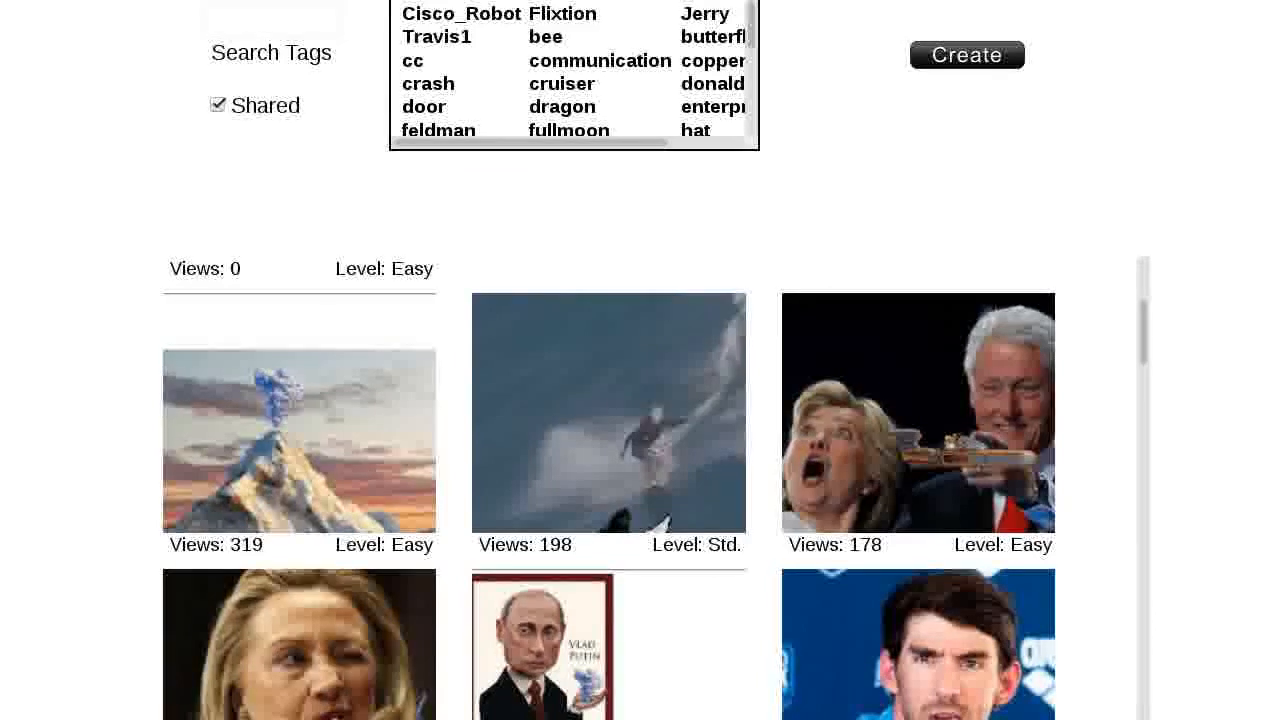
pyautogui.moveTo(1139, 351); pyautogui.dragTo(1150, 296)
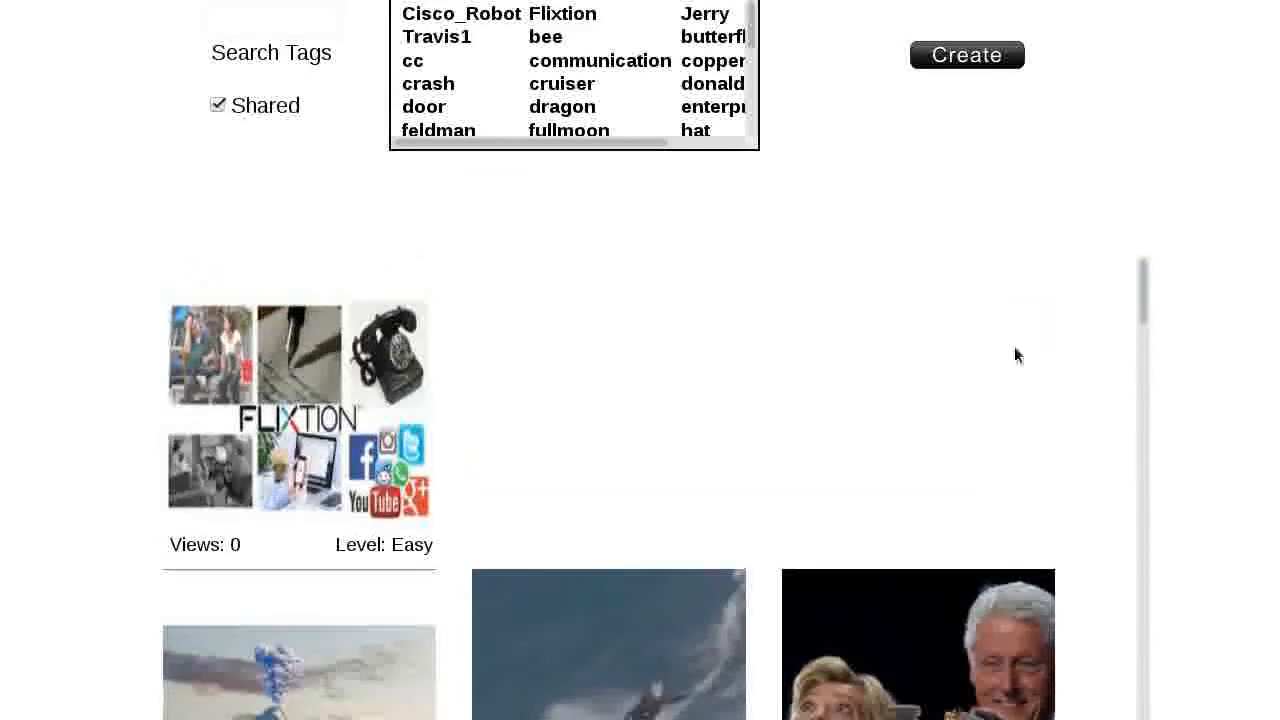
pyautogui.click(297, 425)
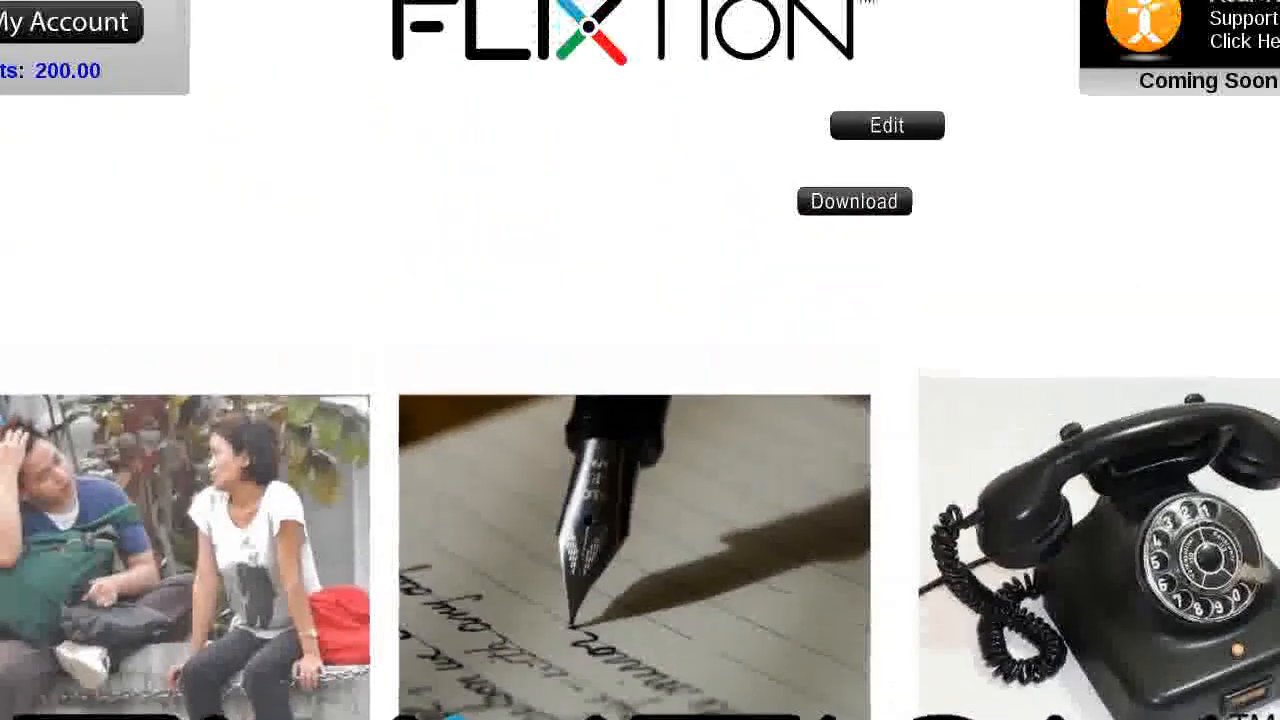
# - Accept the attribution and Click to Edit link terms to download the video as PnZ.mp4
pyautogui.click(853, 206)
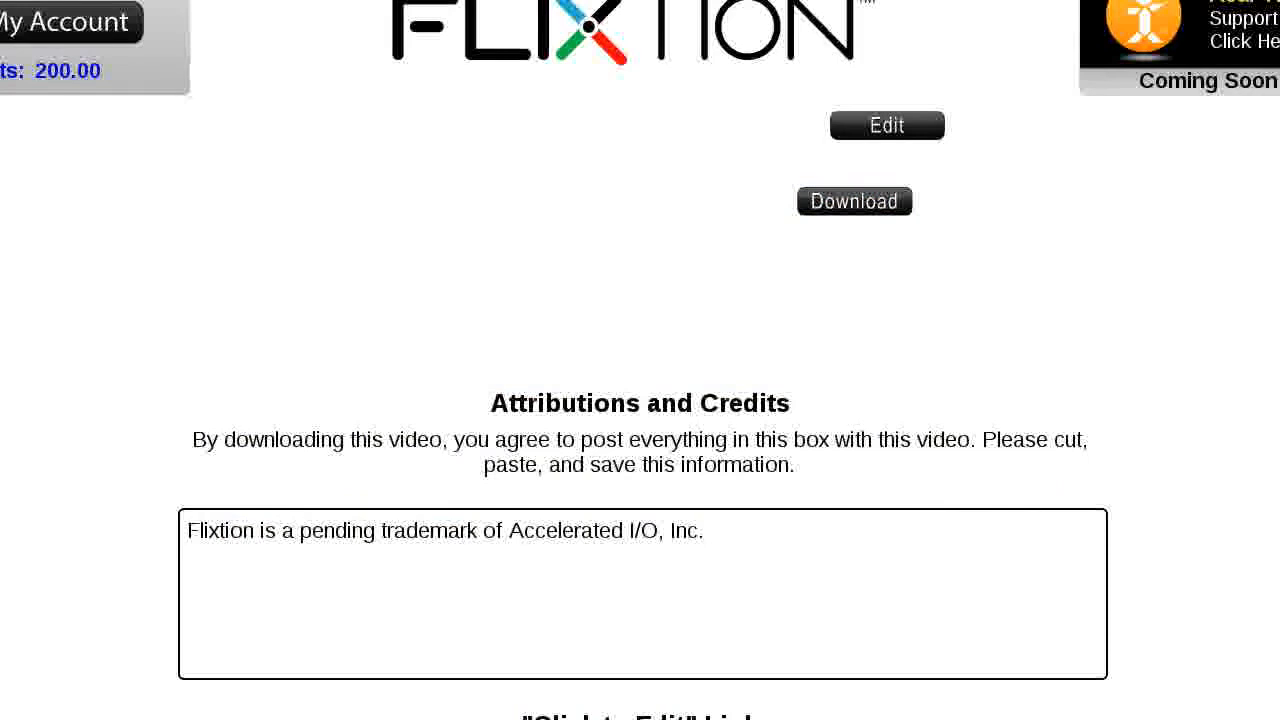
pyautogui.scroll(-4, 640, 400)
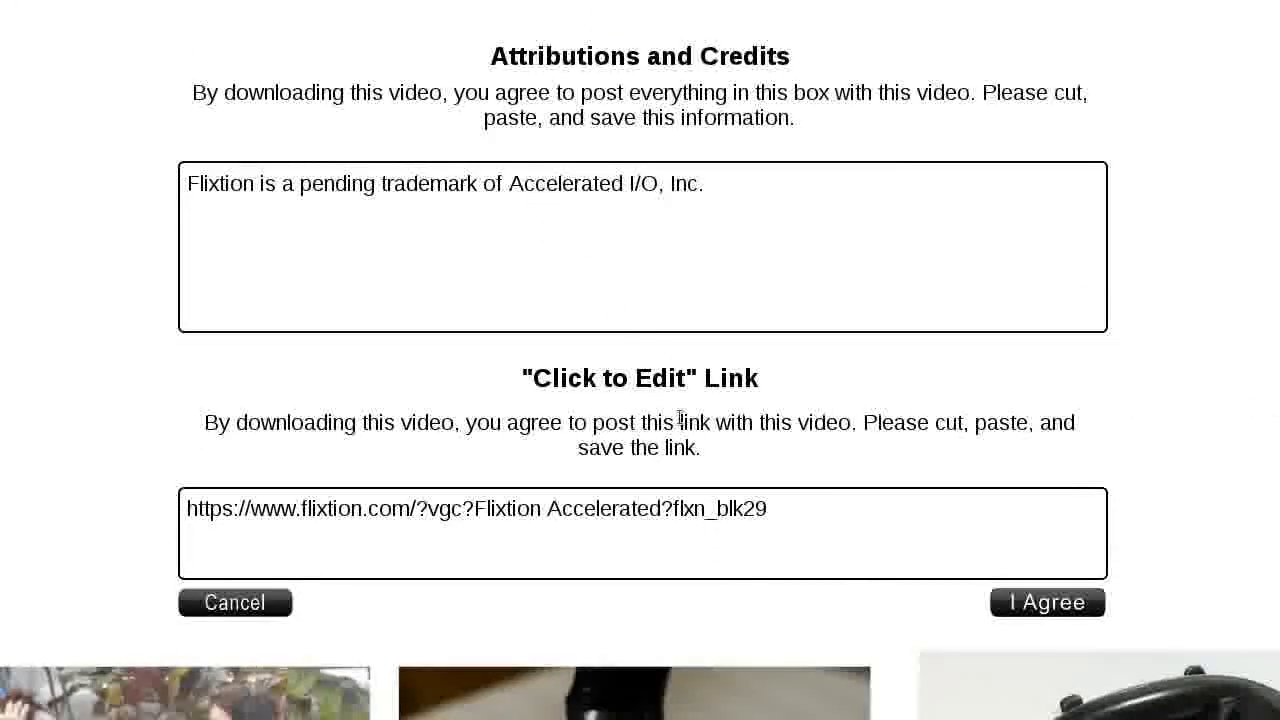
pyautogui.click(1040, 603)
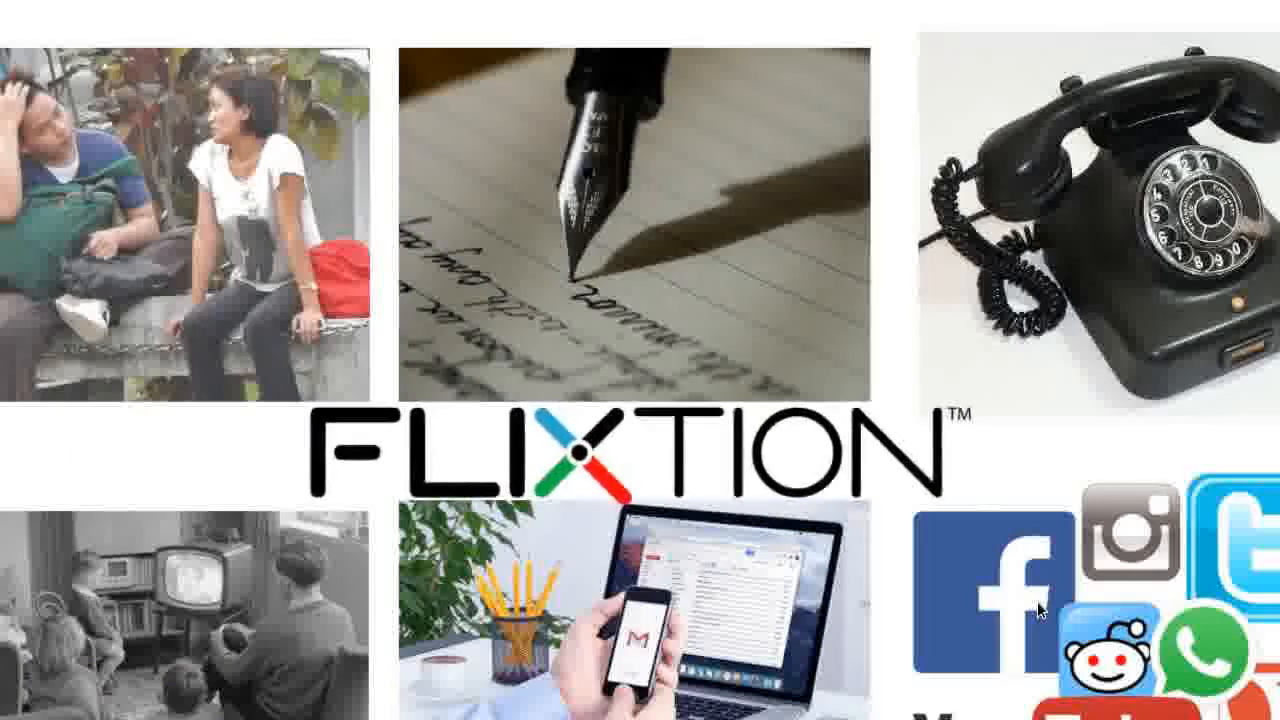